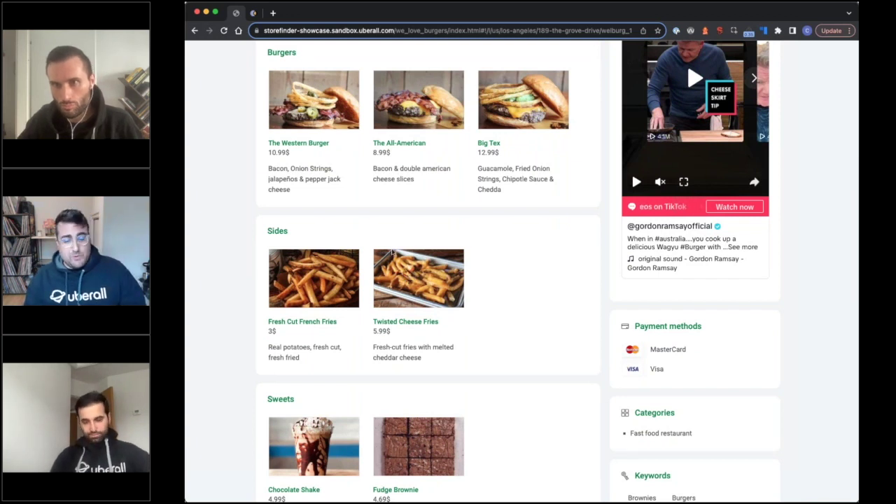
Step: Review the menu items and fan club section of the We Love Burgers location page, plus its reservation widget and attributes
scroll(360, 250, "down", 4)
scroll(359, 252, "down", 1)
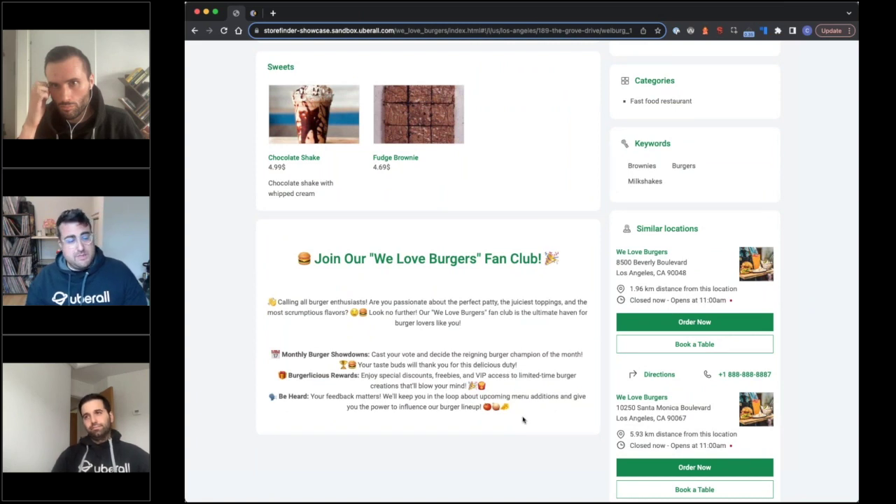
mouse_move(522, 419)
left_mouse_down()
mouse_move(324, 279)
mouse_move(391, 348)
mouse_move(520, 416)
left_mouse_up()
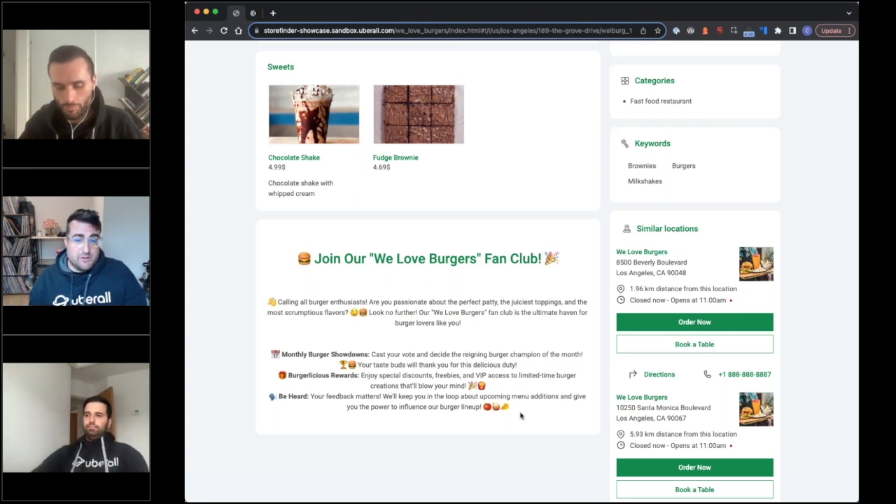
scroll(520, 416, "up", 10)
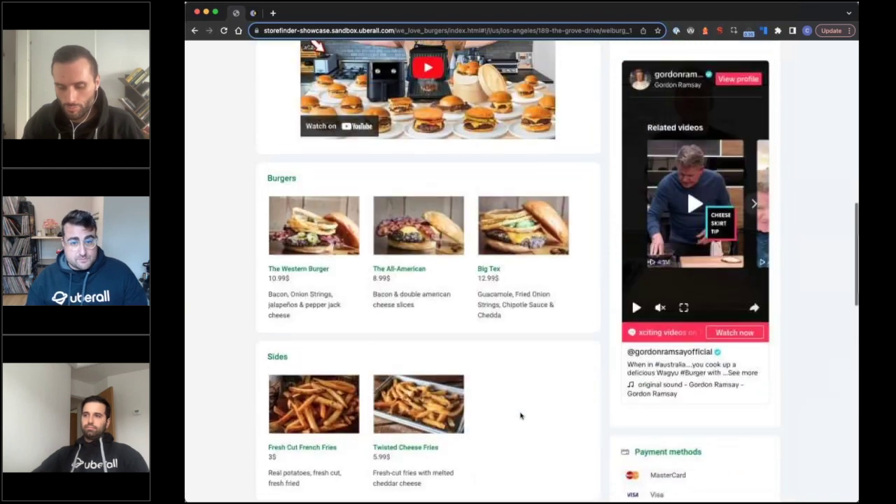
scroll(519, 416, "up", 3)
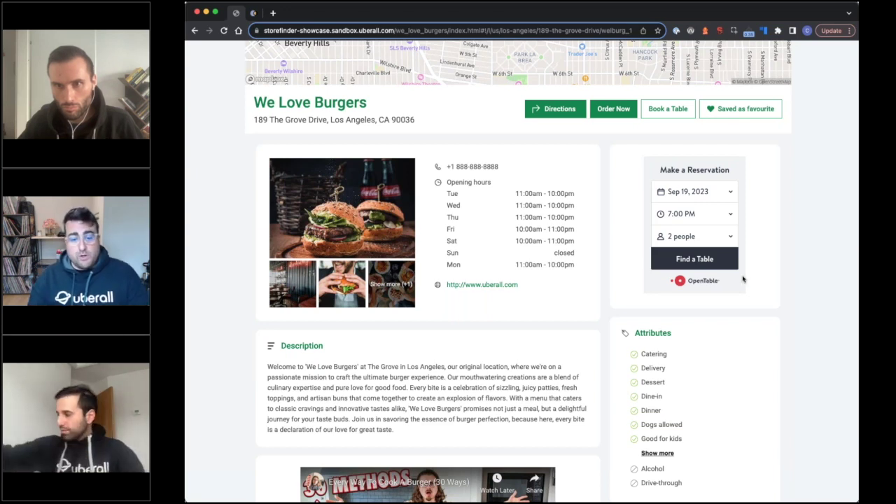
scroll(743, 281, "down", 1)
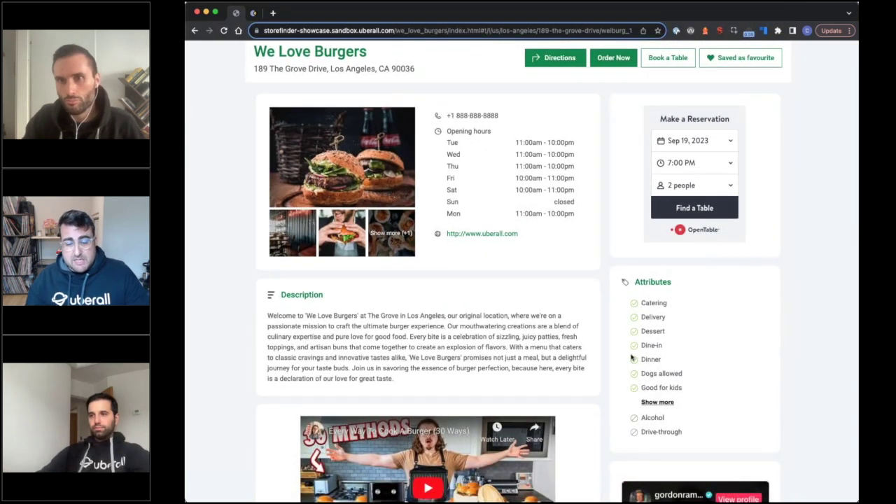
scroll(719, 396, "up", 1)
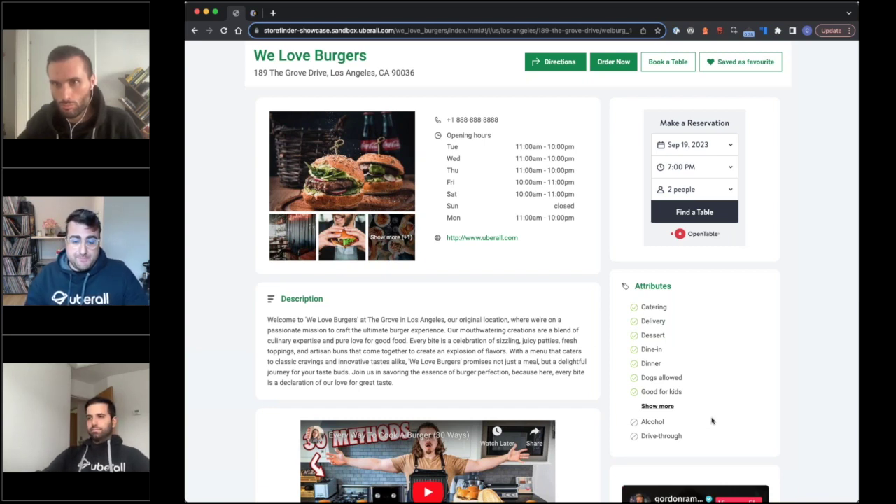
Step: Examine the embedded videos, payment methods, categories, keywords and similar locations on the We Love Burgers page, and return to its header
scroll(712, 422, "down", 3)
scroll(647, 445, "down", 3)
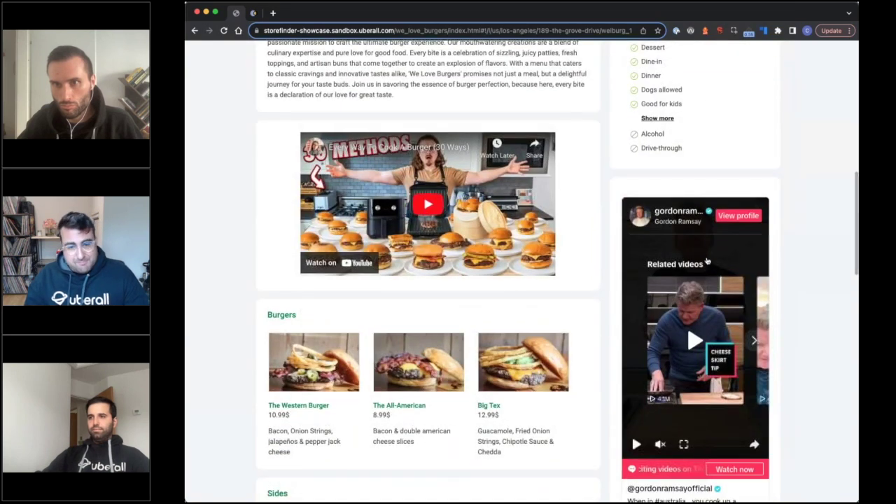
scroll(750, 446, "down", 1)
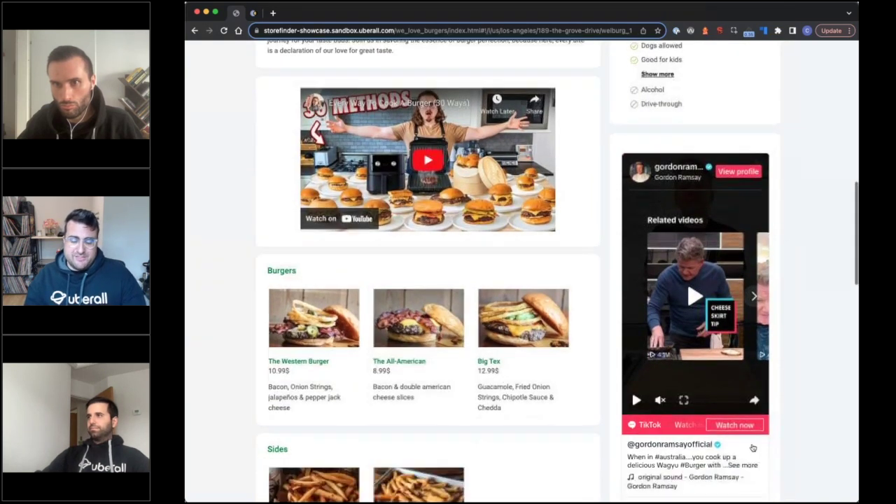
scroll(752, 447, "down", 1)
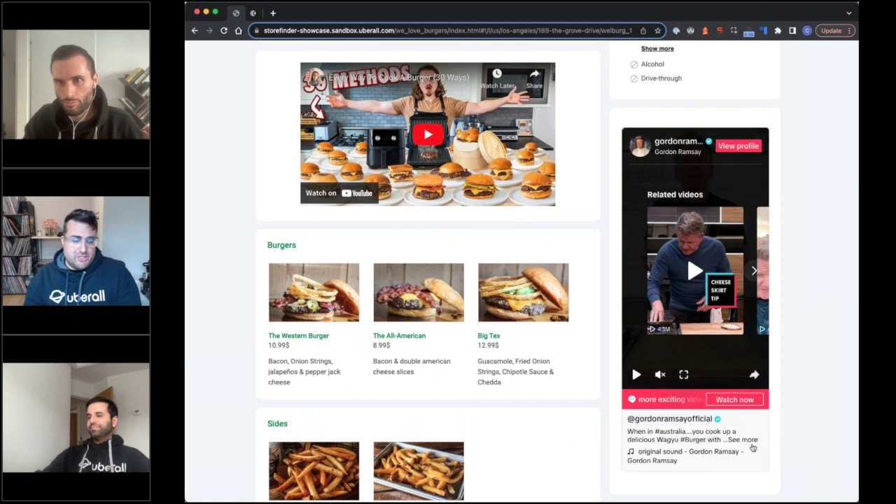
scroll(752, 447, "down", 2)
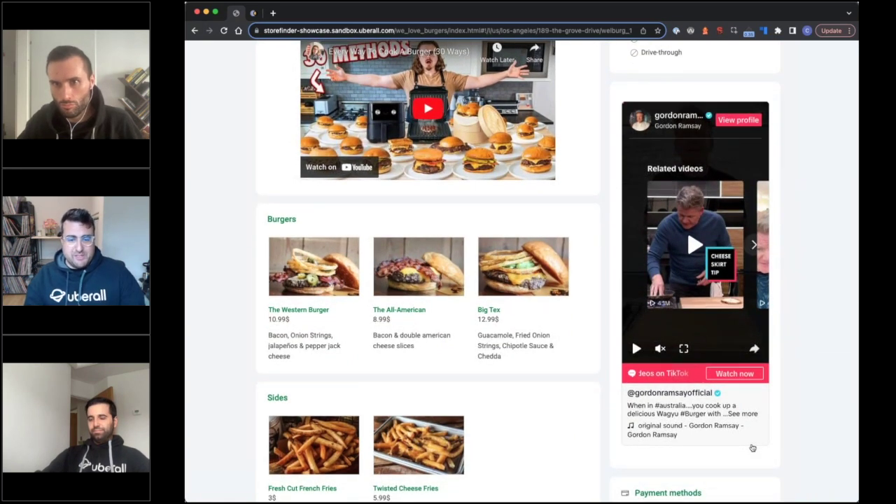
scroll(752, 447, "down", 3)
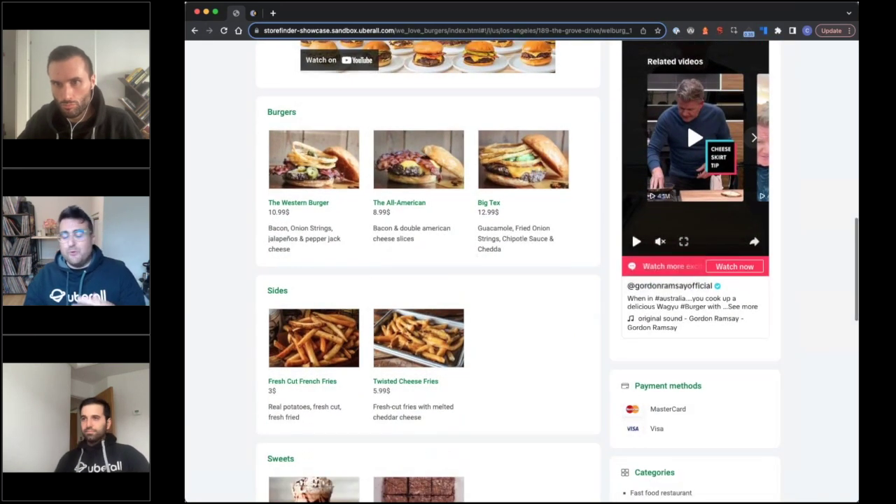
scroll(753, 447, "down", 2)
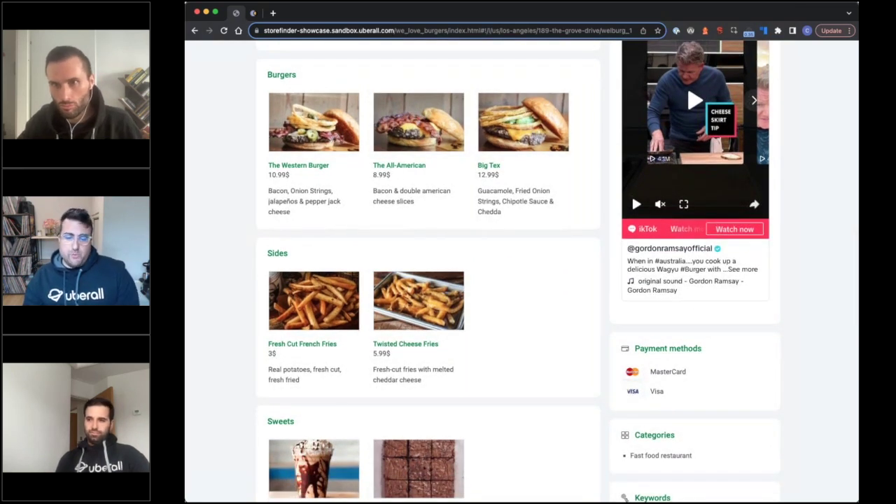
scroll(631, 194, "down", 1)
scroll(709, 365, "down", 3)
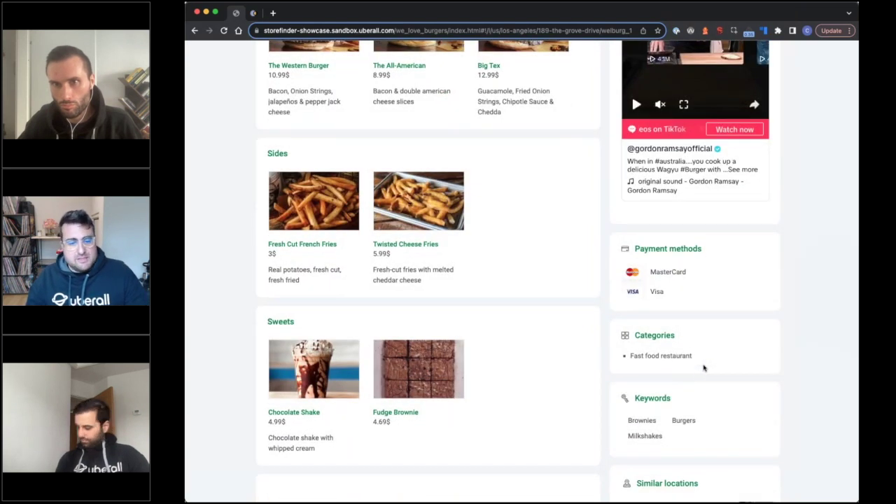
scroll(709, 366, "down", 10)
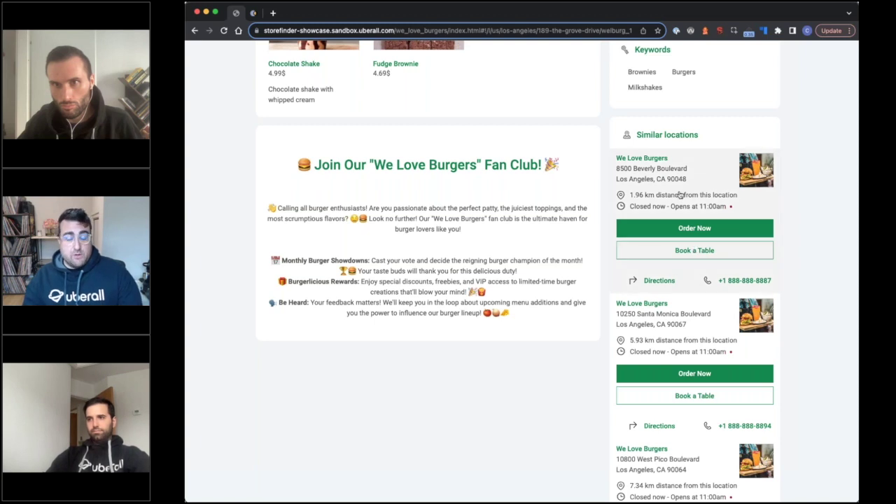
scroll(789, 382, "up", 3)
scroll(789, 382, "up", 15)
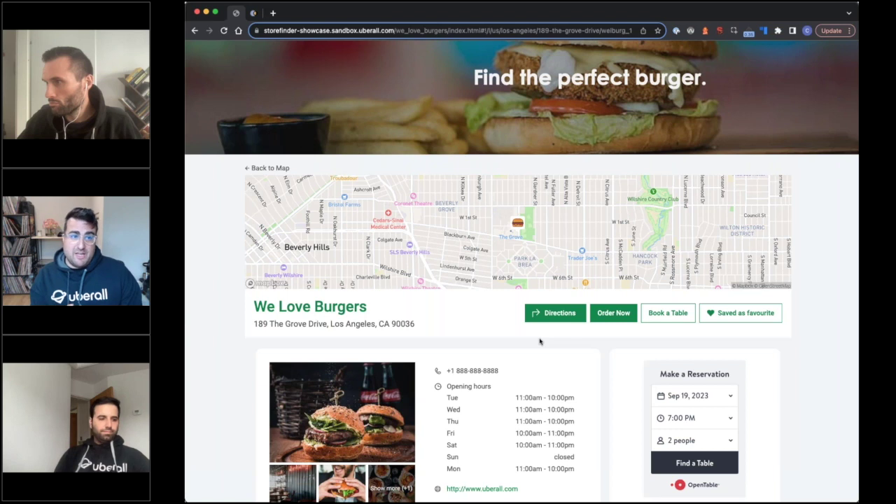
scroll(537, 338, "up", 1)
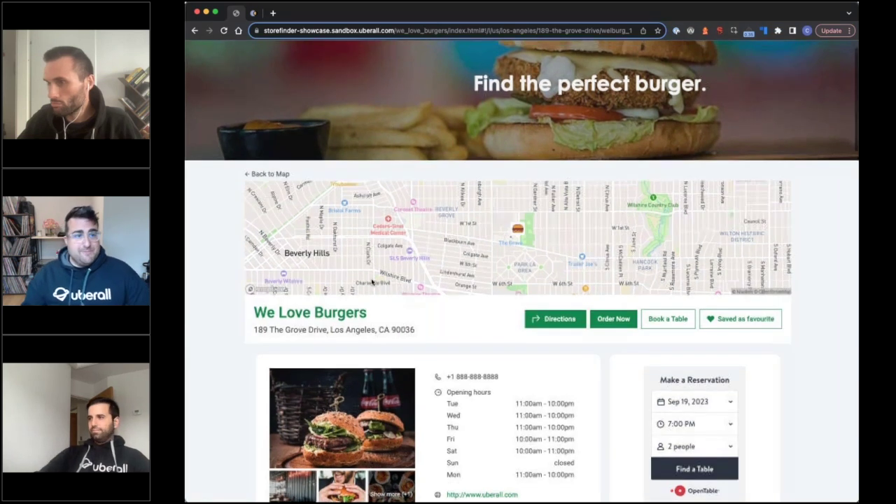
Step: Review the Optic 2000 L'Isle-sur-le-Doubs page's opening hours, services, offers and customer reviews, and return to the We Love Burgers page
left_click(256, 14)
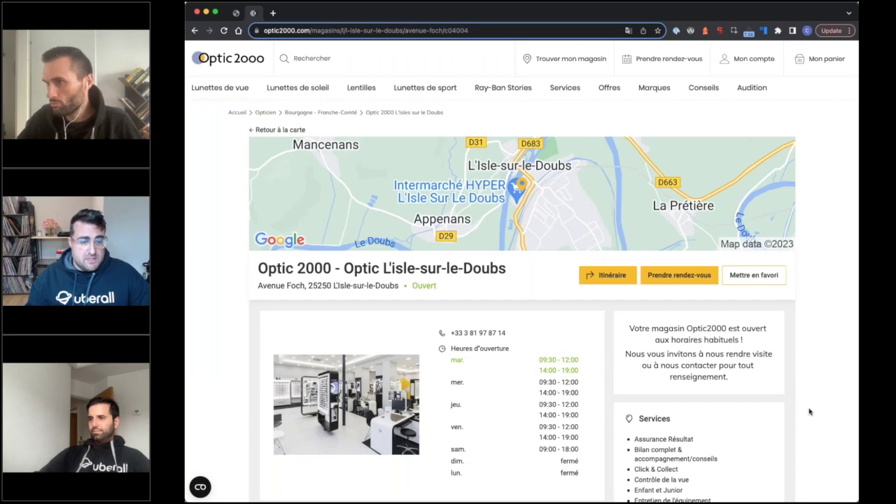
scroll(809, 412, "down", 5)
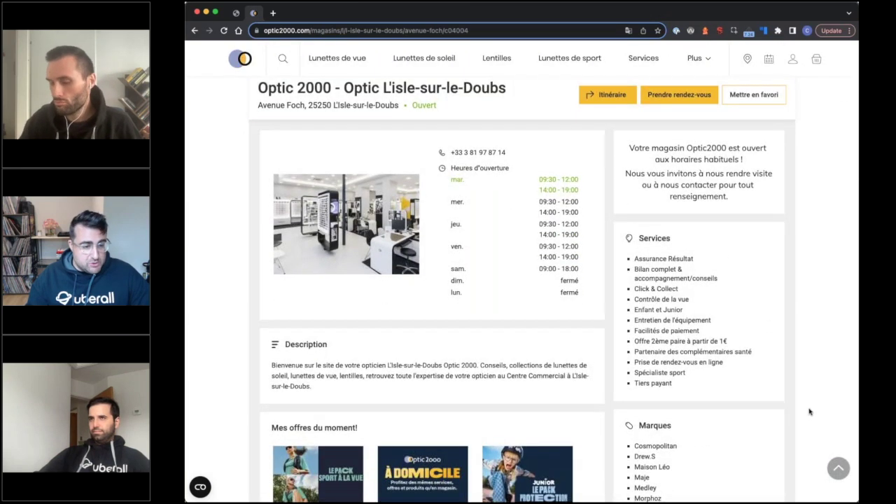
scroll(809, 411, "down", 5)
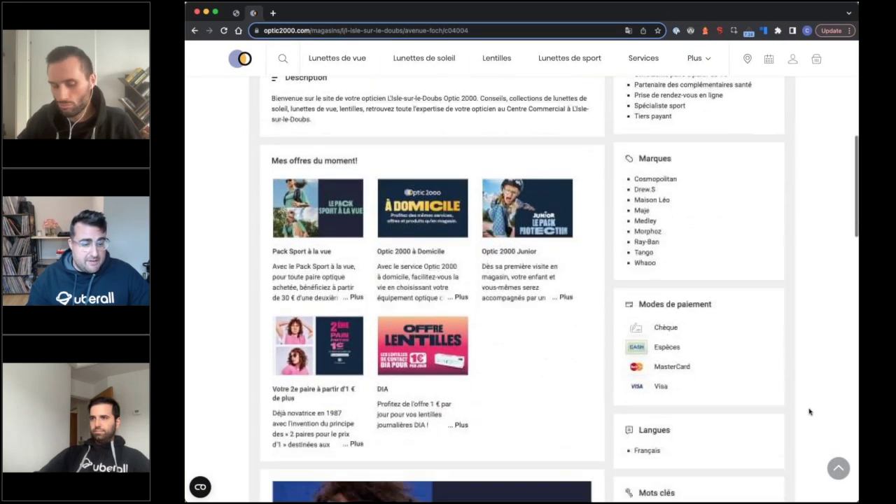
scroll(809, 411, "down", 6)
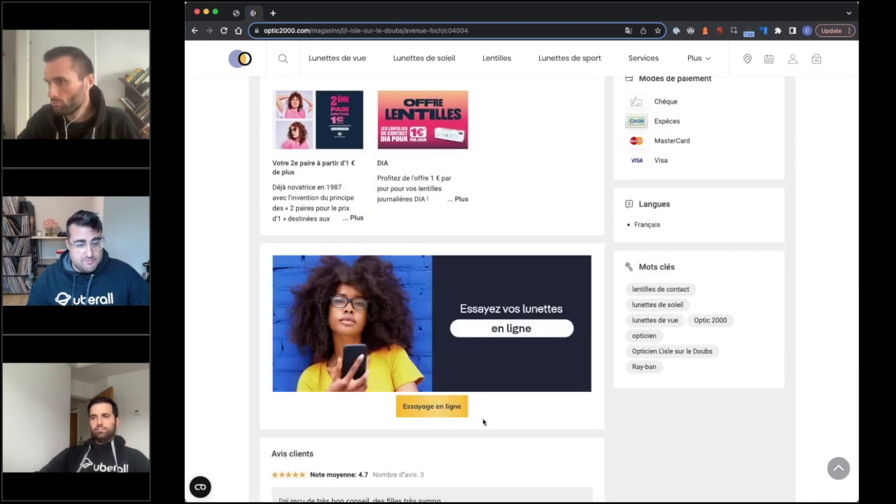
scroll(483, 421, "down", 5)
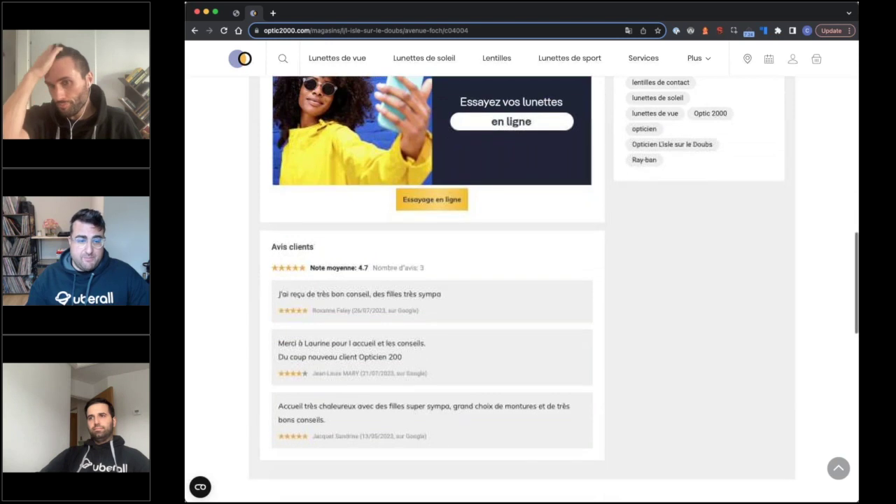
scroll(321, 236, "down", 1)
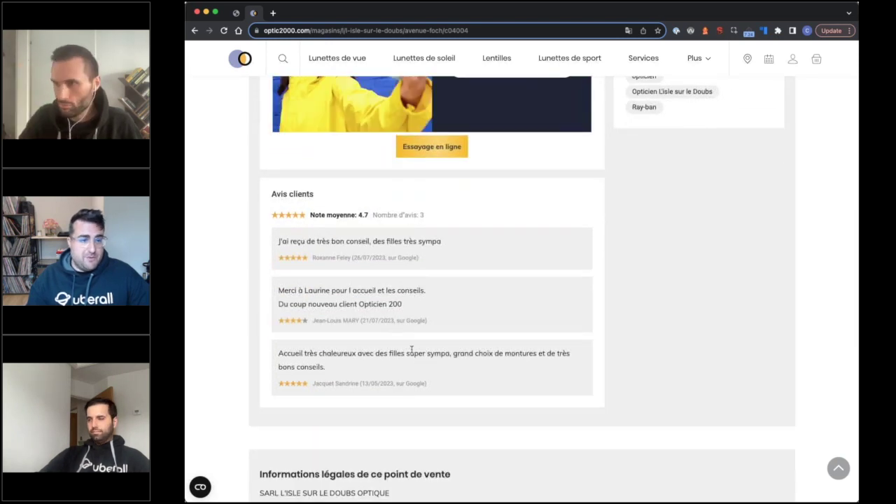
scroll(412, 348, "up", 7)
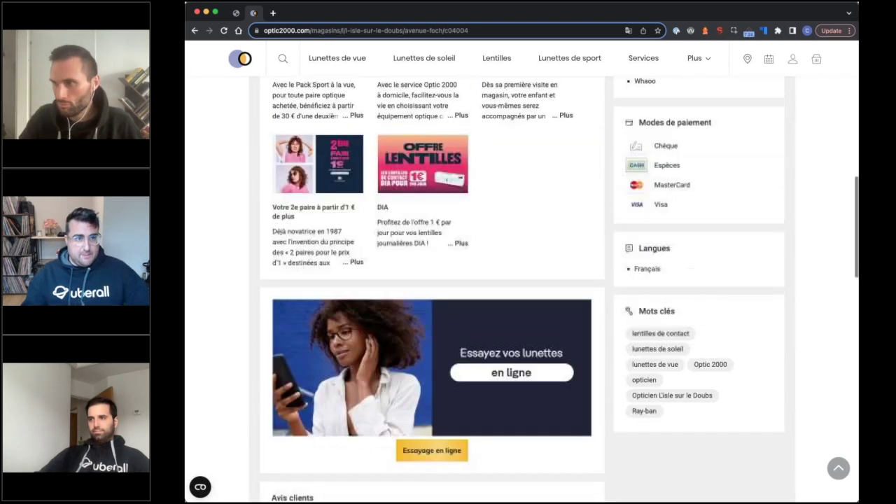
scroll(432, 280, "up", 10)
left_click(238, 13)
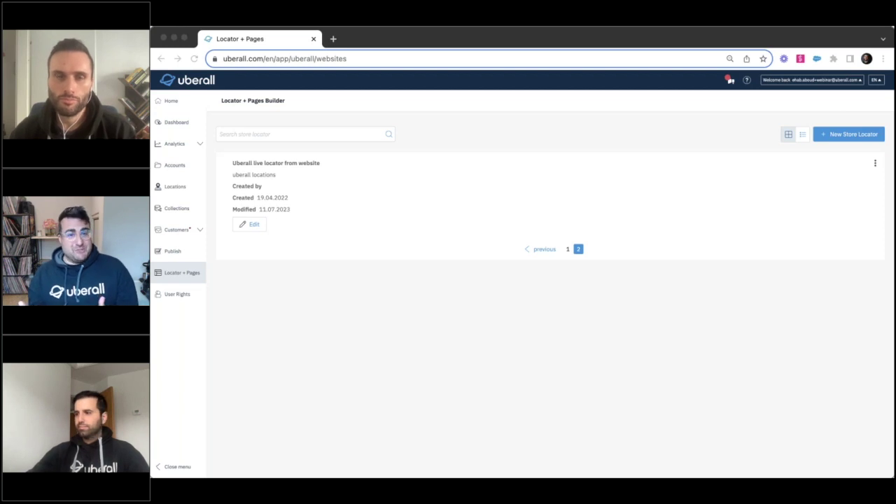
left_click(609, 194)
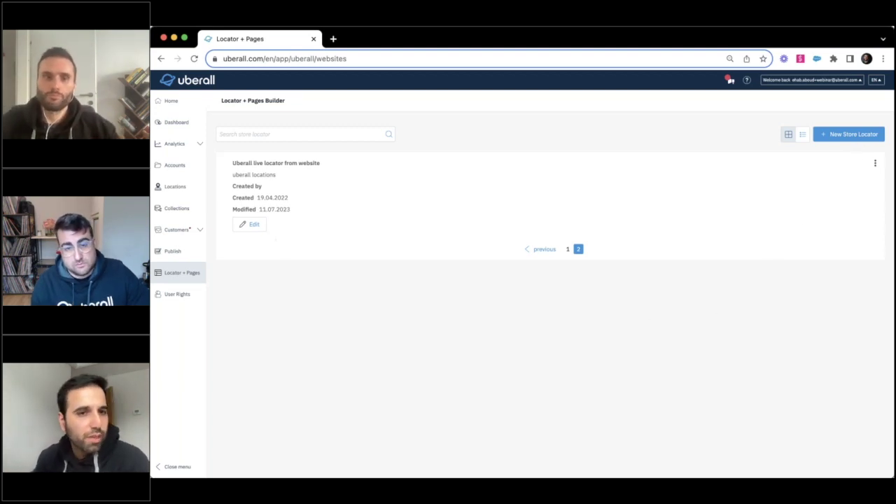
left_click_drag(244, 163, 309, 163)
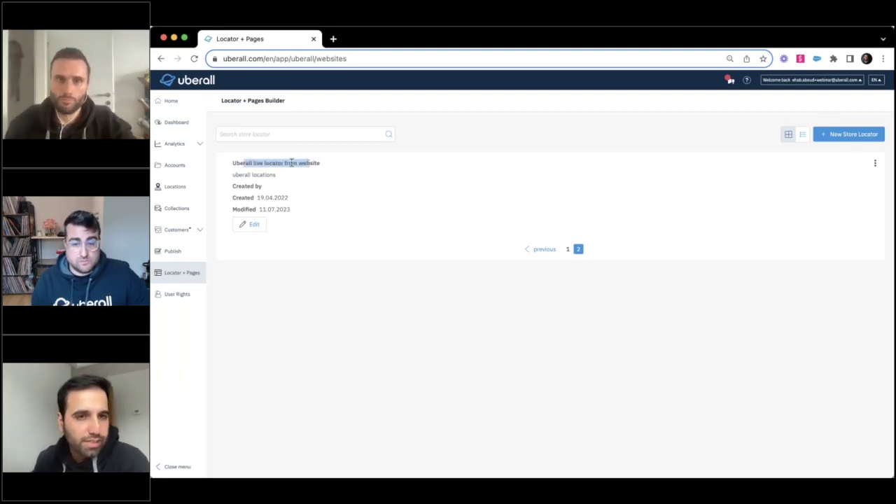
left_click(554, 352)
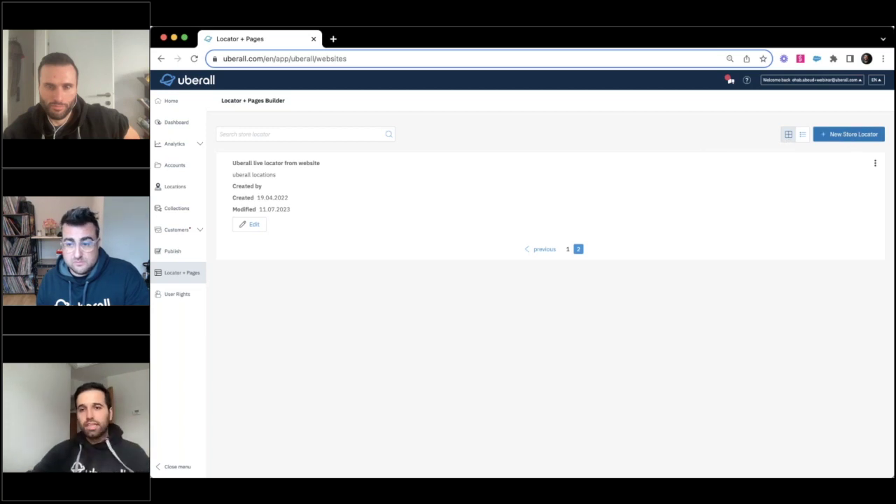
Step: Start a new store locator named "test" and assign it the uberall locations account
left_click(851, 134)
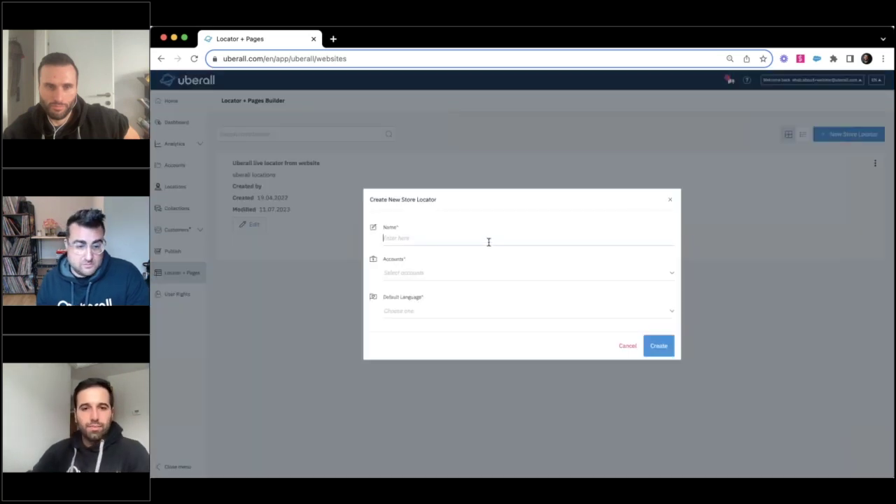
type("test")
left_click(462, 277)
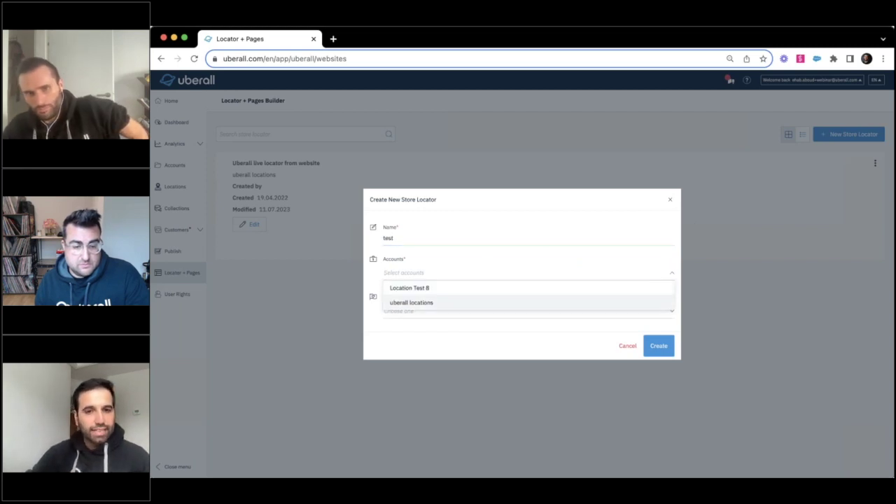
left_click(425, 302)
Step: Look through the available default languages, choose en, and create the store locator
left_click(445, 322)
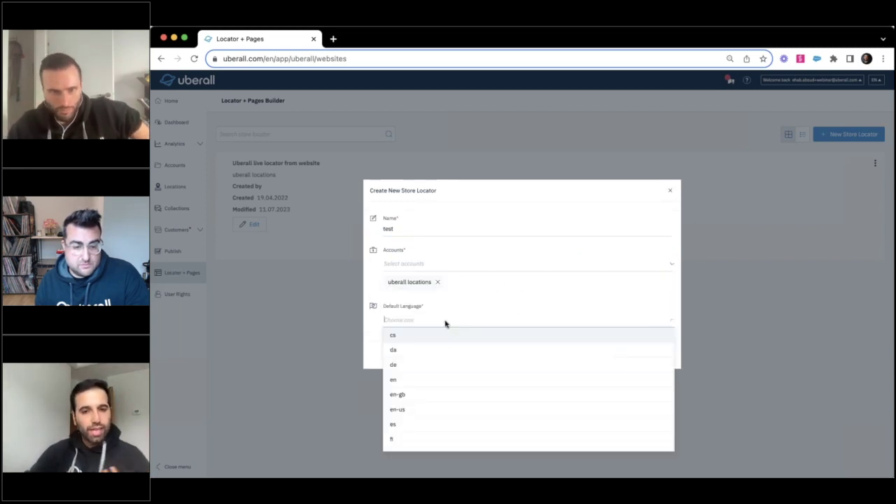
scroll(442, 359, "down", 5)
scroll(445, 366, "up", 5)
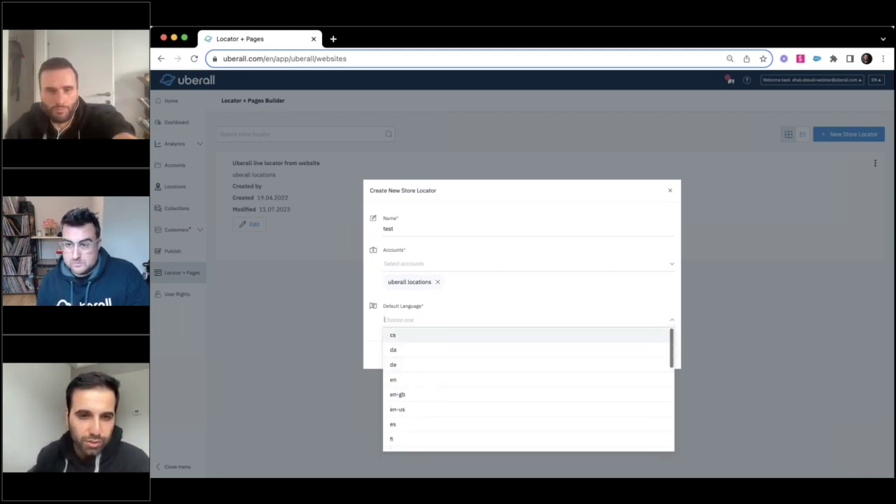
scroll(422, 438, "down", 5)
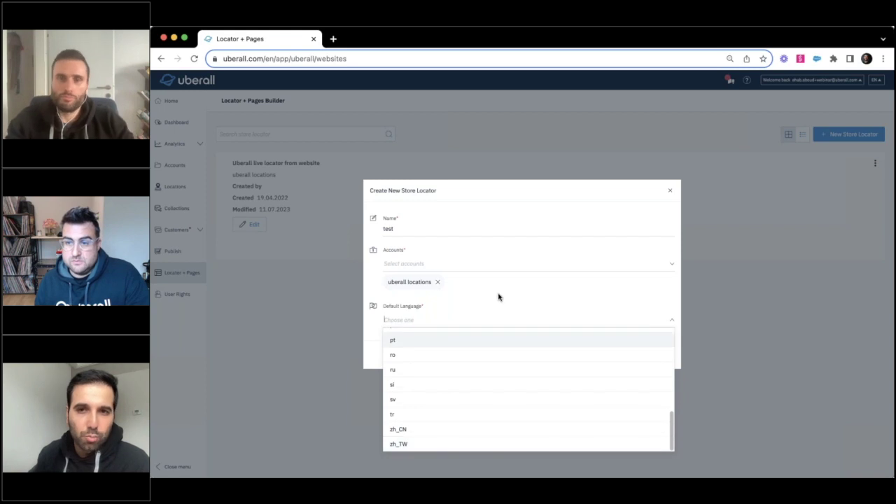
scroll(474, 412, "up", 5)
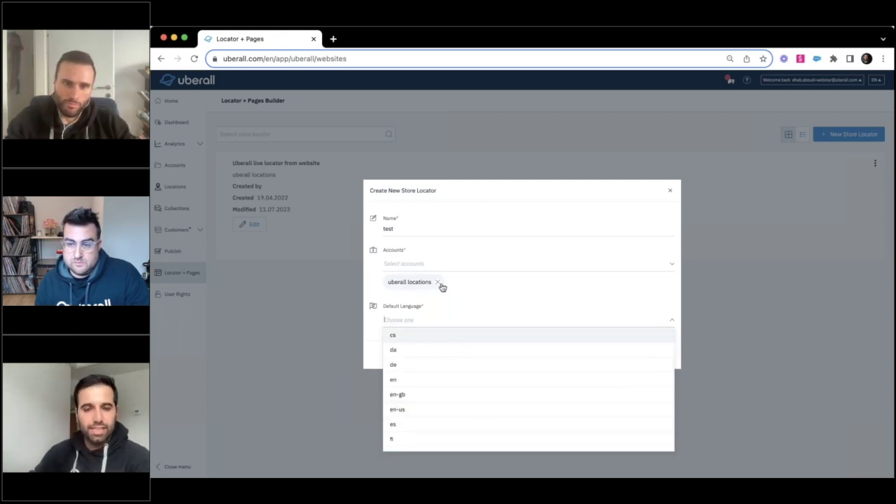
left_click(435, 385)
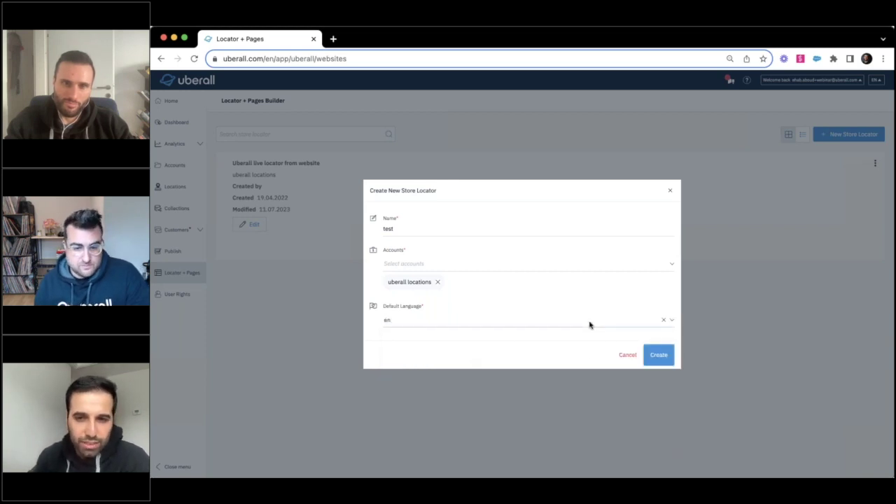
left_click(589, 325)
left_click(556, 289)
left_click(662, 359)
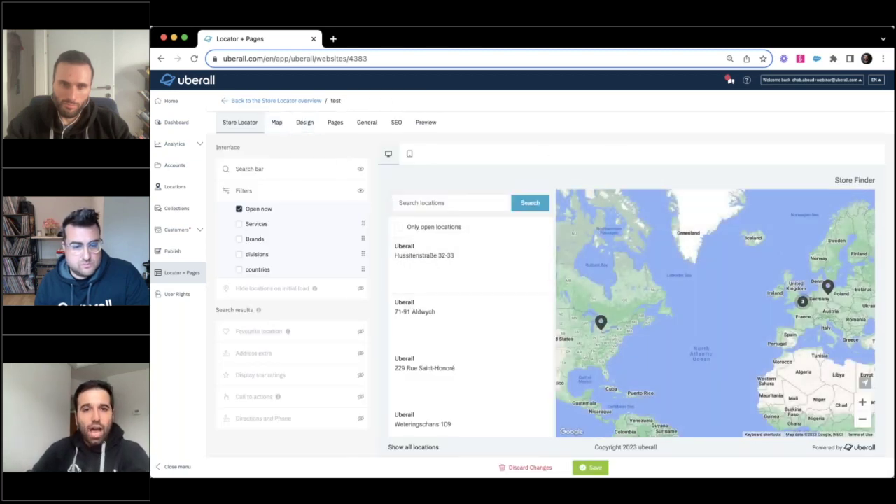
Step: Return to the store locator overview and go to its second page of locators
left_click(256, 100)
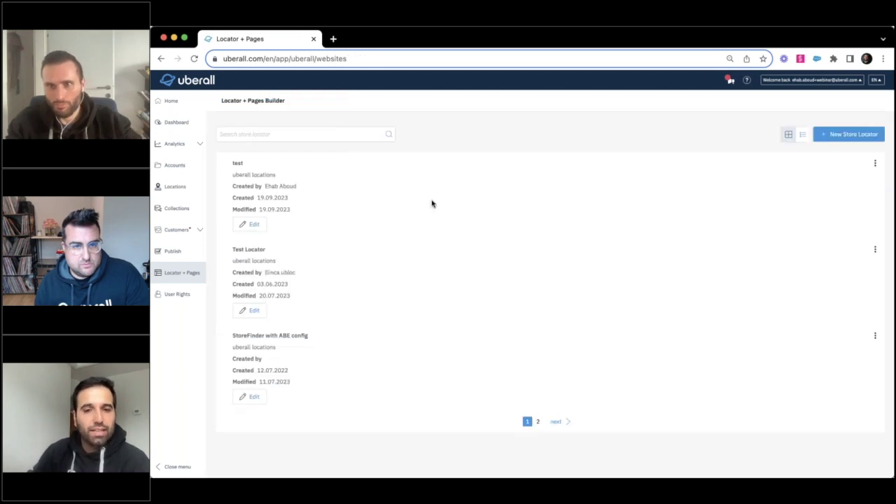
left_click(536, 422)
left_click(567, 326)
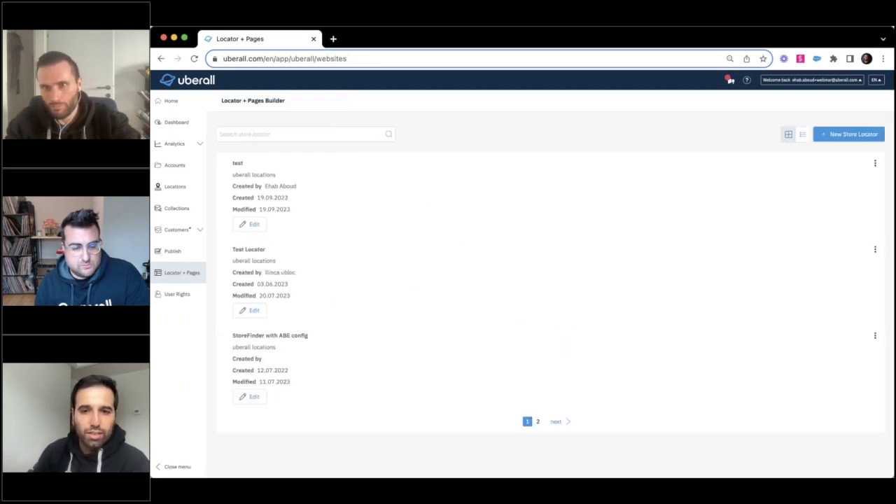
left_click(536, 421)
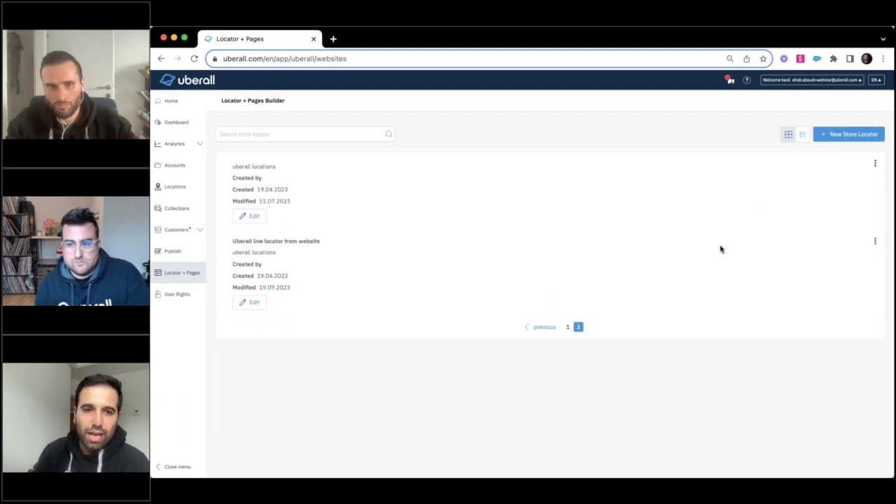
Step: View the embed snippet of the "Uberall live locator from website" locator, select its code, and close it without copying
left_click(875, 244)
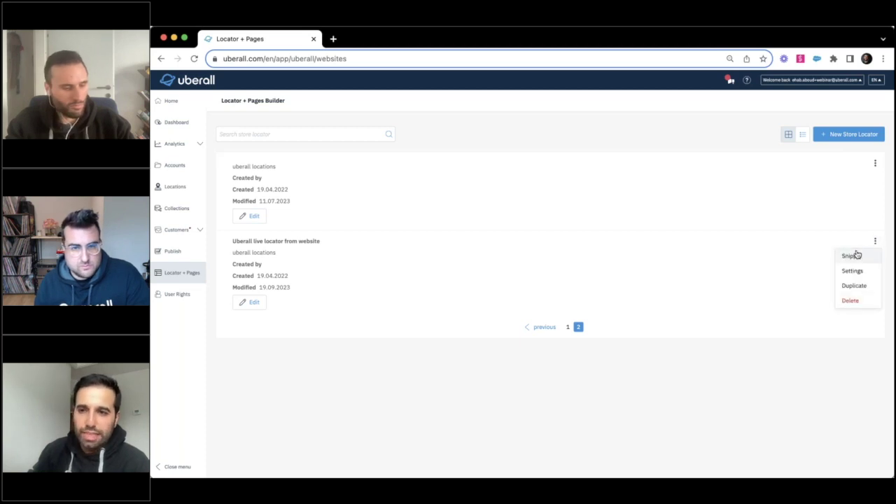
left_click(854, 255)
left_click(436, 286)
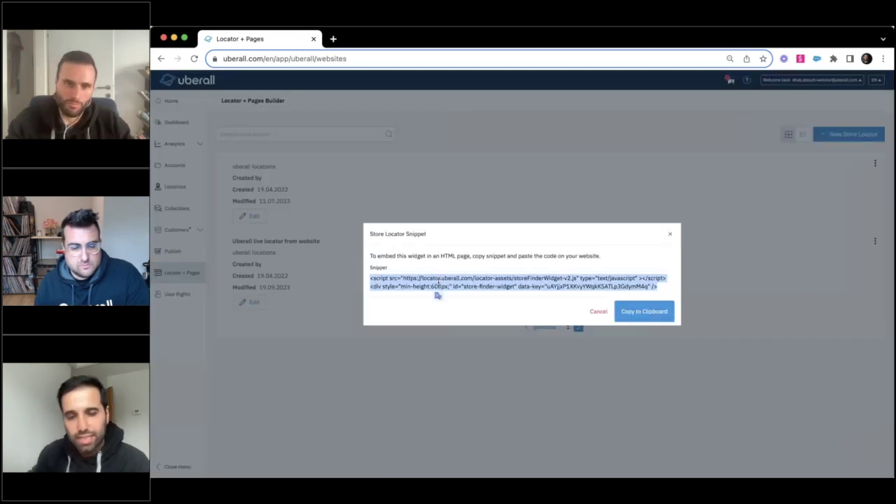
left_click(603, 312)
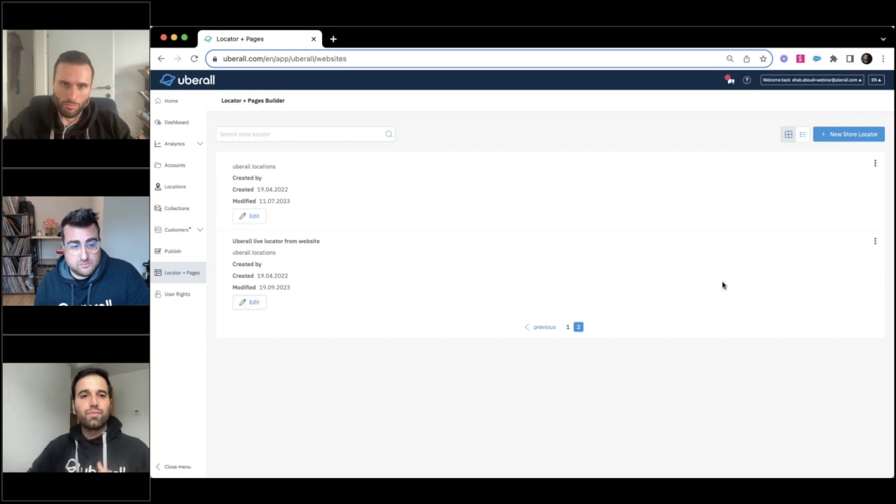
Step: Look at the name, accounts and default language settings of "Uberall live locator from website" without changing them
left_click(875, 242)
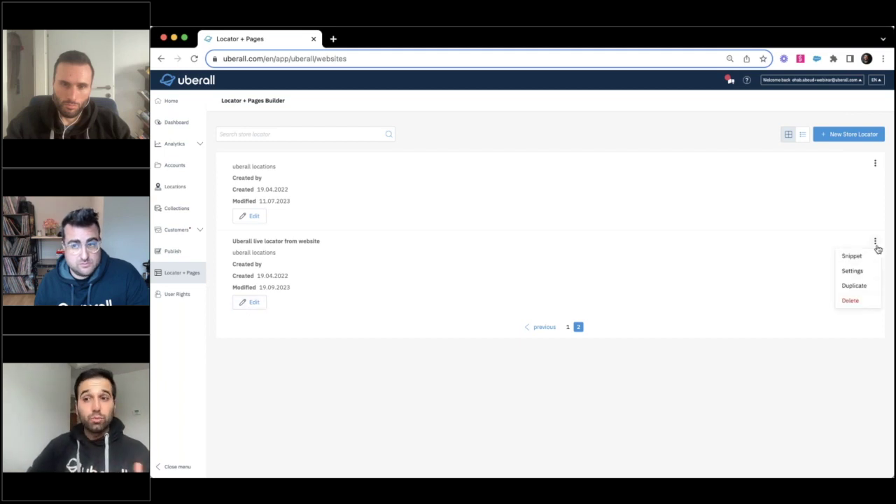
left_click(850, 271)
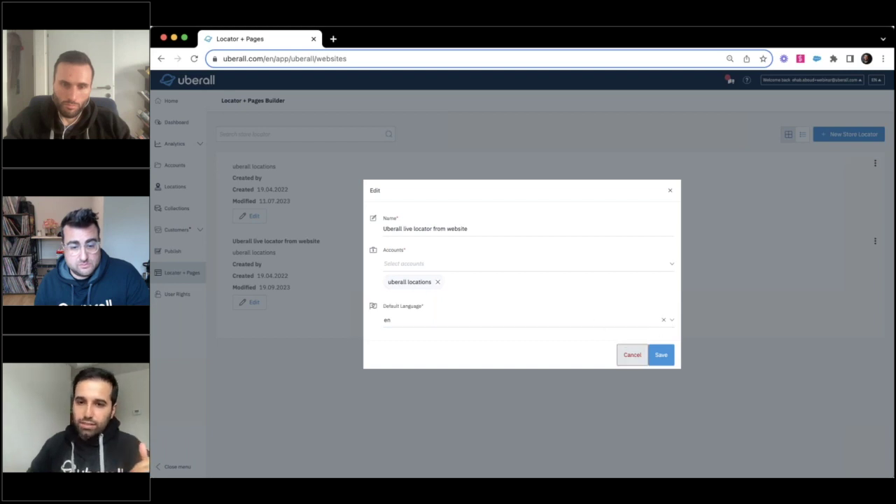
left_click(632, 355)
Step: Open "Uberall live locator from website" for editing and enable Display star ratings and Directions and Phone in its search results
left_click(250, 301)
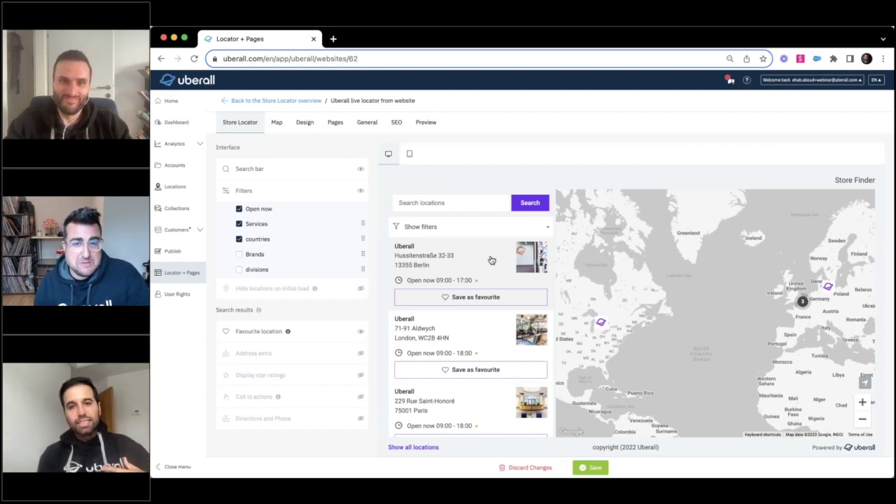
scroll(490, 263, "down", 2)
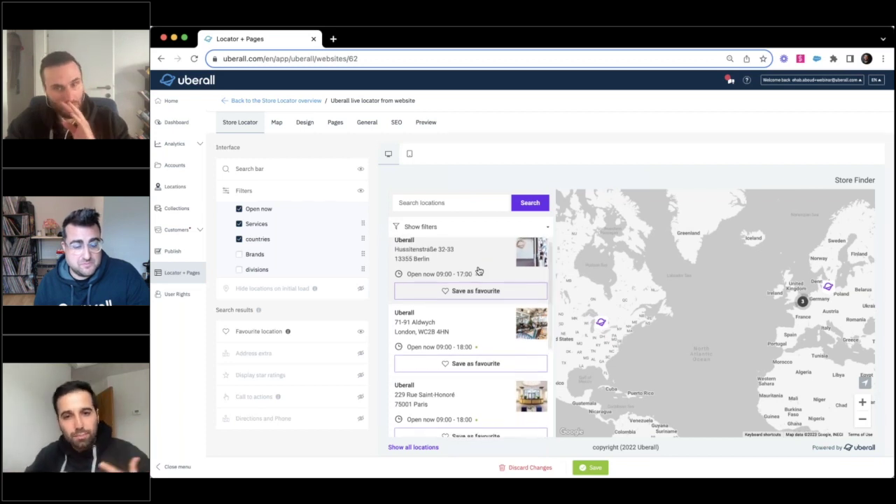
scroll(477, 273, "down", 2)
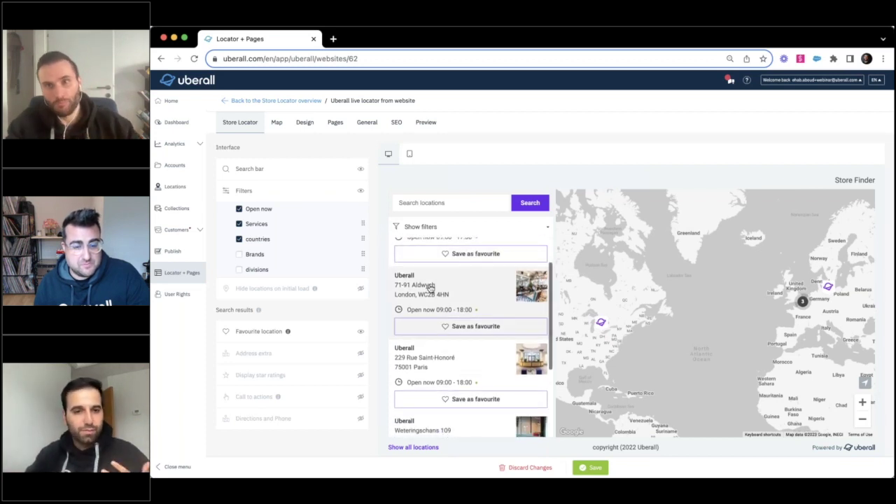
left_click(360, 375)
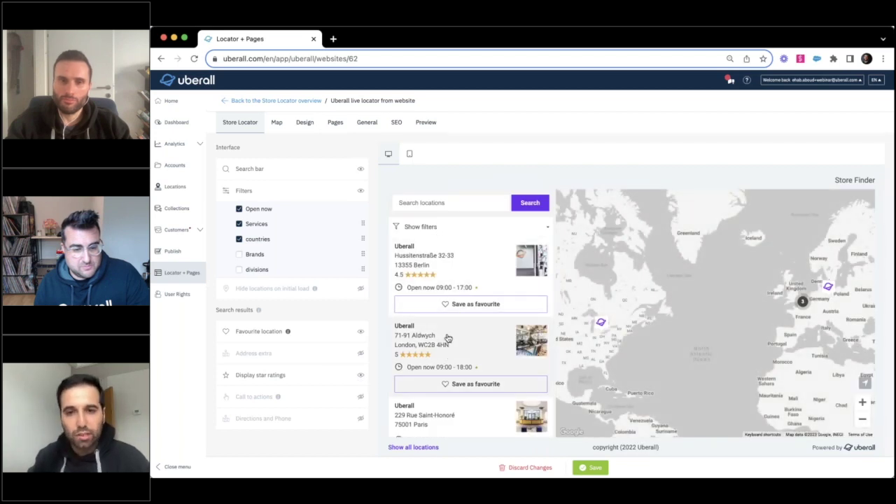
left_click(360, 417)
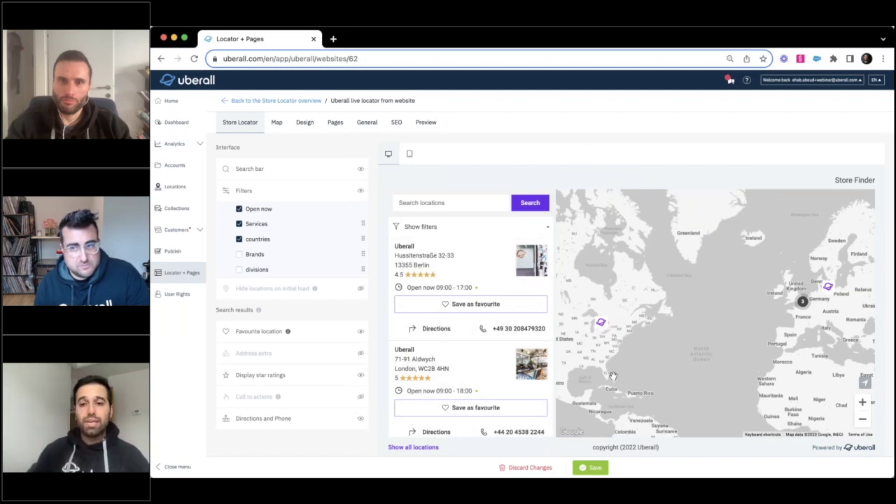
Step: Try the Standard, Silver and Aubergine map styles, and set the locator's map style to Retro
left_click(277, 123)
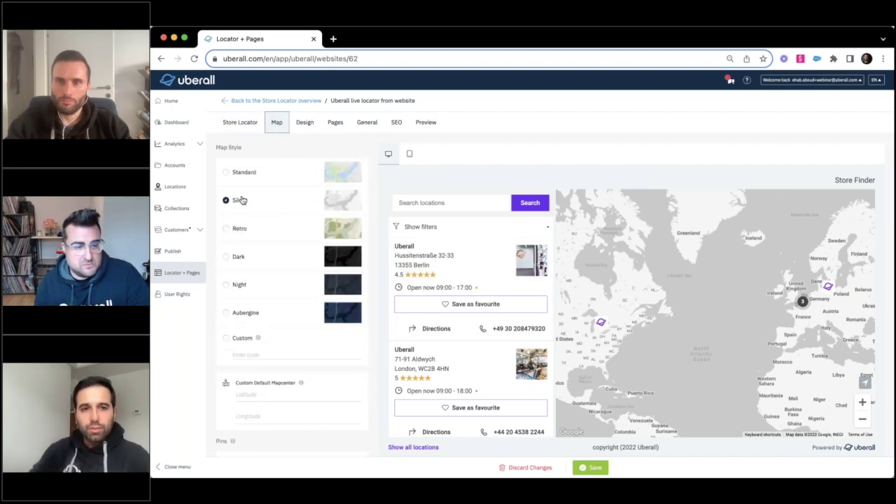
left_click(245, 171)
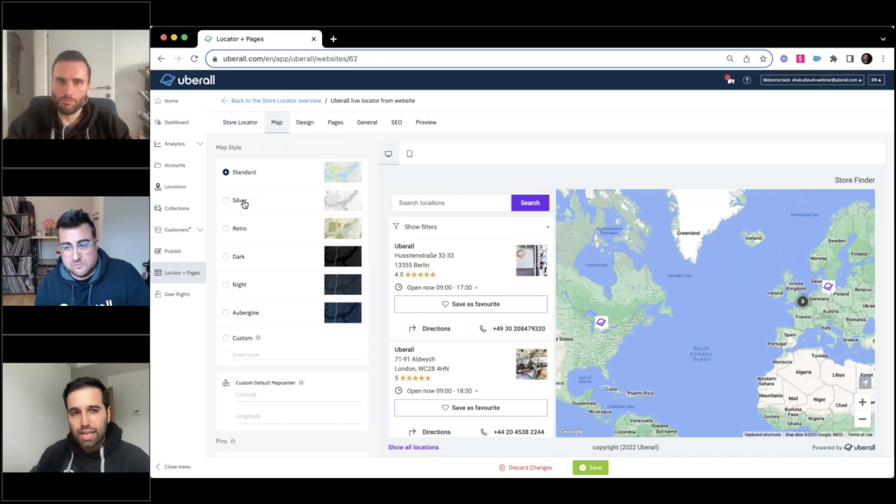
left_click(242, 200)
left_click(241, 319)
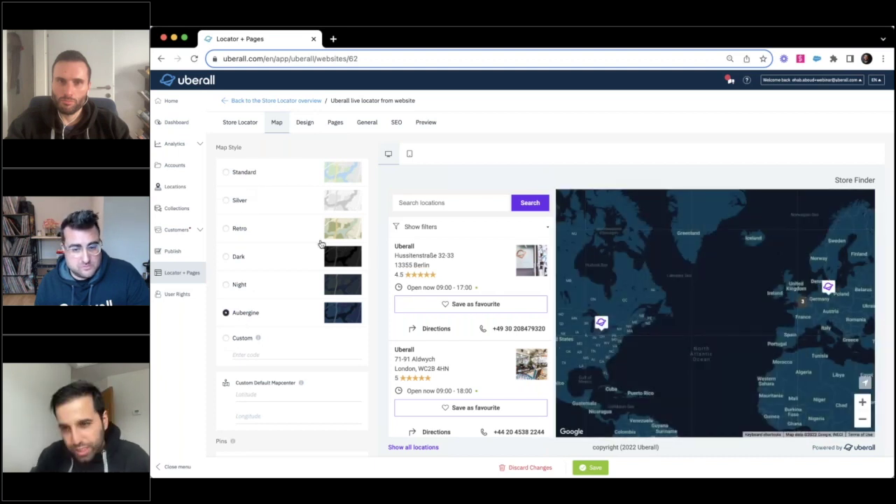
left_click(240, 199)
left_click(239, 228)
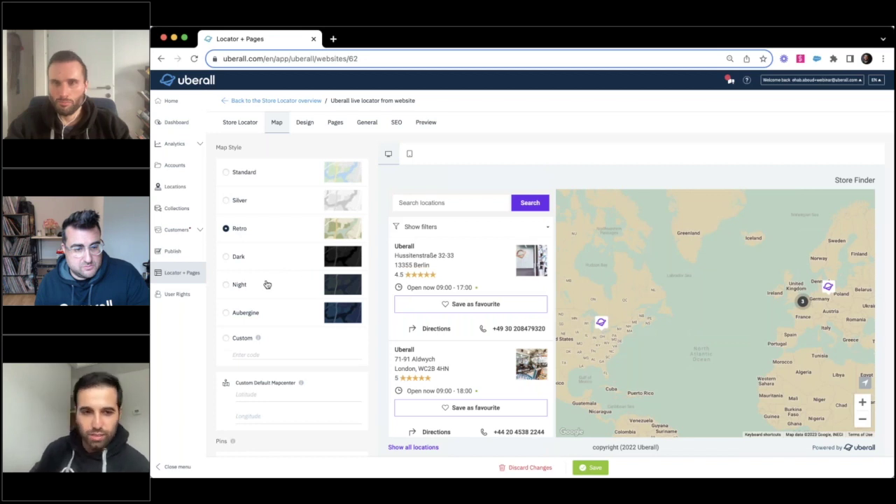
Step: Try Location Pin Color as the location pin type, and switch it back to URL
scroll(313, 381, "down", 5)
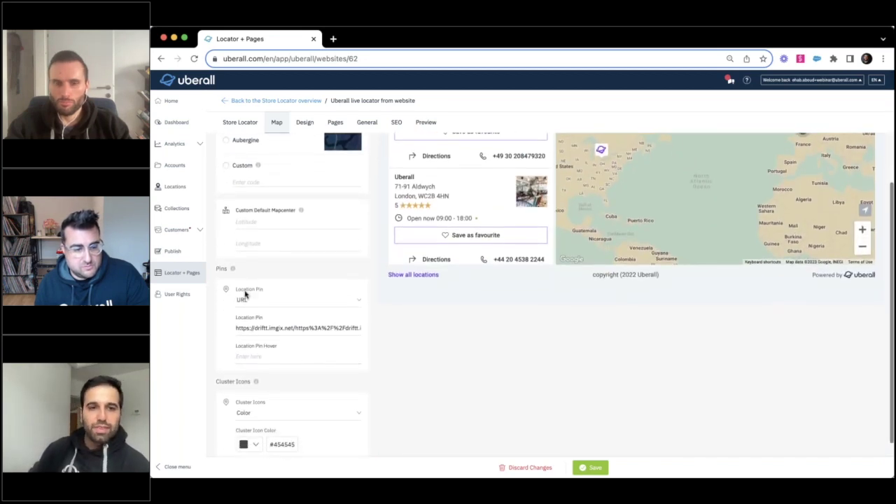
scroll(639, 334, "up", 2)
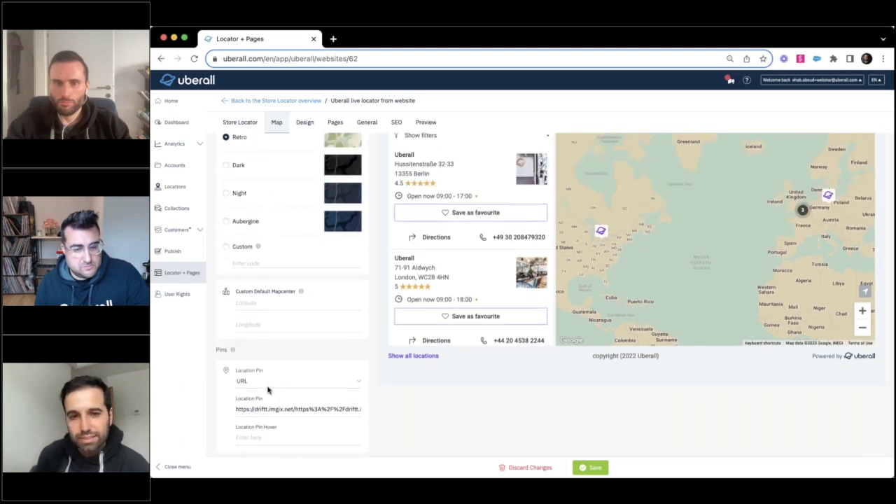
left_click(340, 382)
left_click(287, 412)
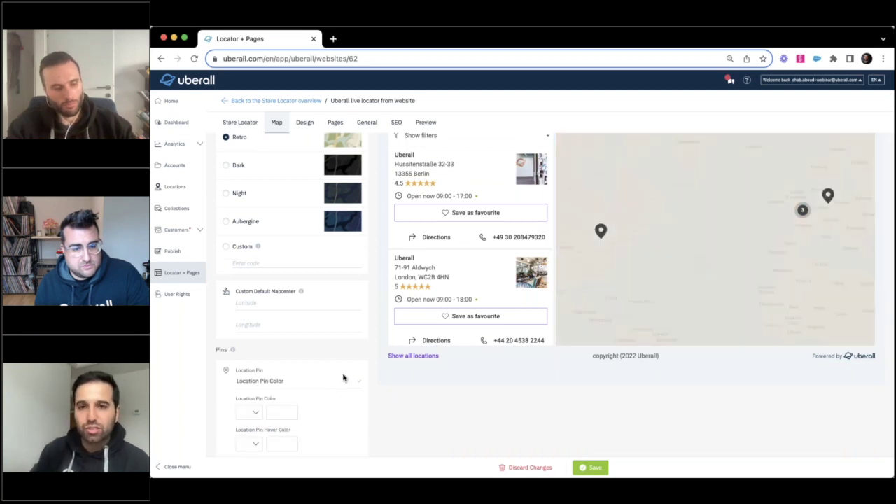
left_click(336, 380)
left_click(308, 396)
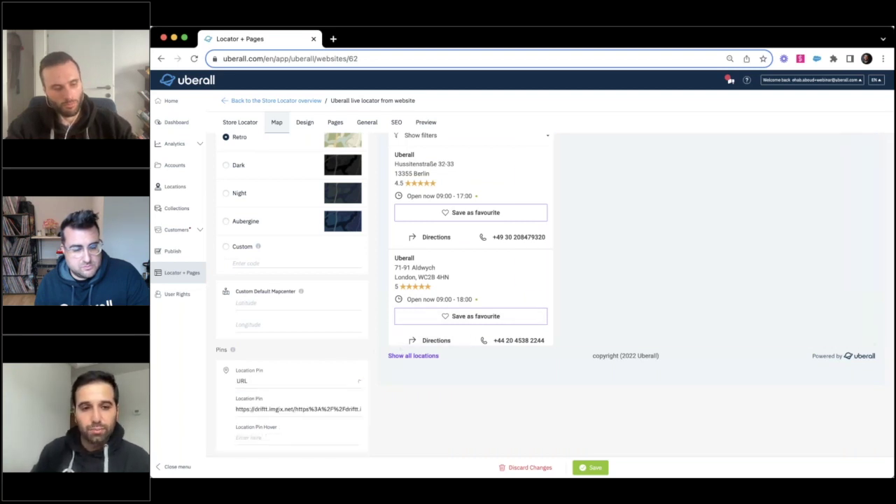
Step: Examine the cluster icon color and hover color settings and their effect on the map
scroll(305, 398, "down", 2)
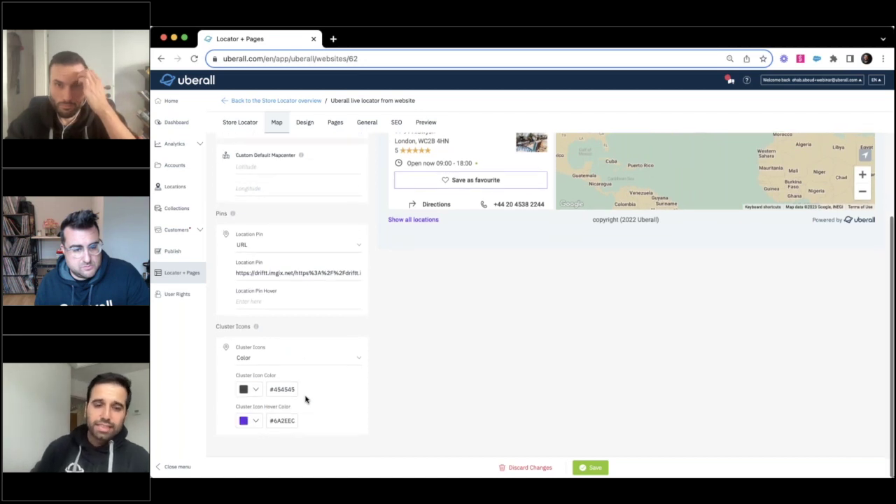
scroll(546, 332, "up", 2)
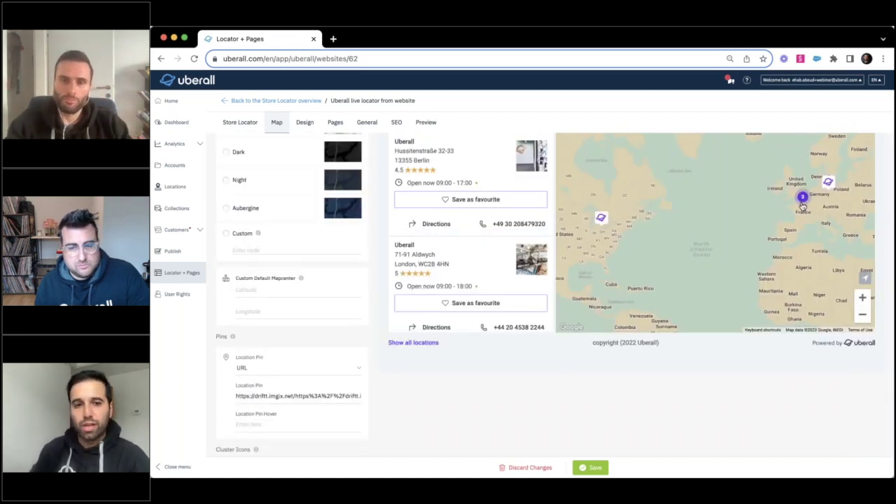
scroll(356, 352, "down", 3)
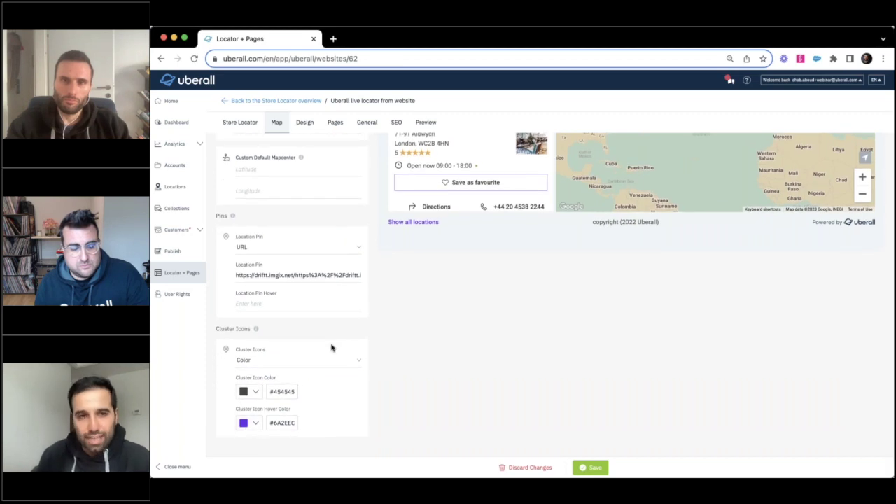
scroll(332, 348, "up", 5)
Step: Review the locator's design color and custom CSS settings, preview the Berlin location page, and return to the map
left_click(305, 122)
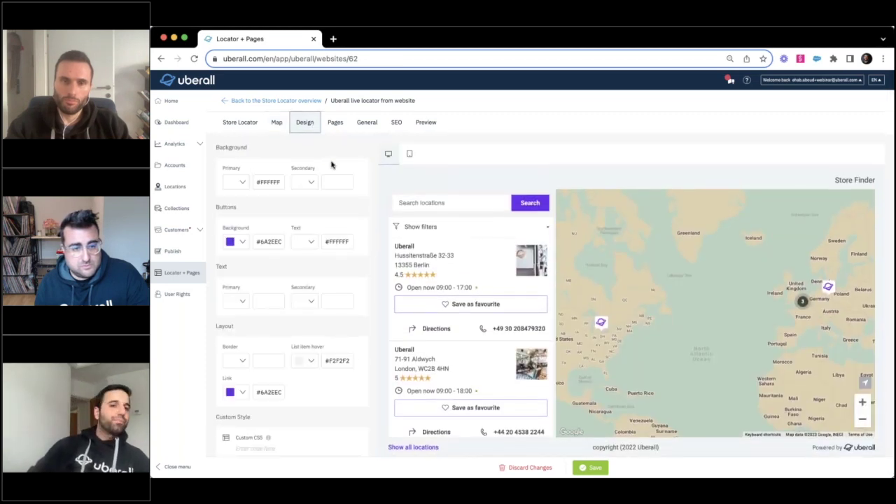
scroll(420, 181, "down", 2)
scroll(490, 196, "up", 2)
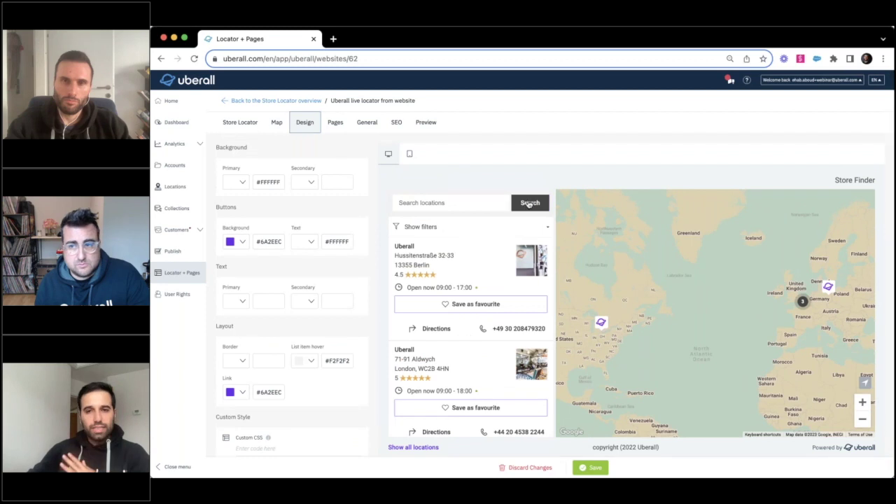
left_click(467, 257)
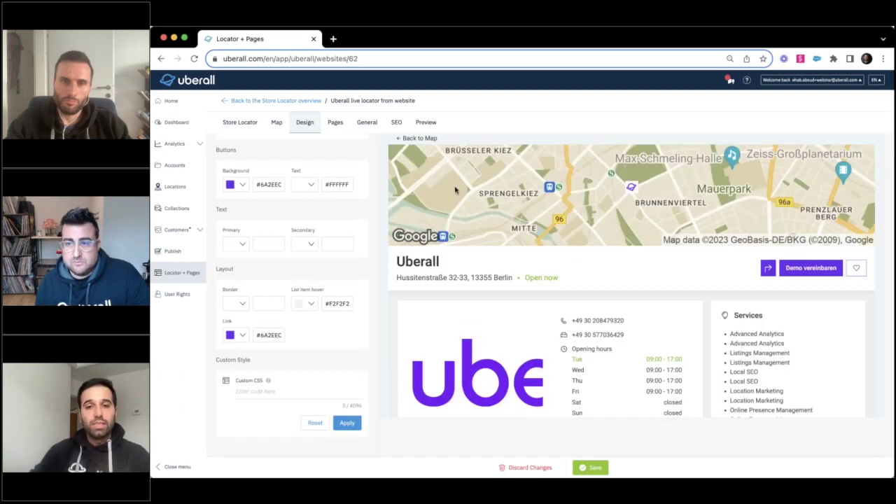
left_click(414, 139)
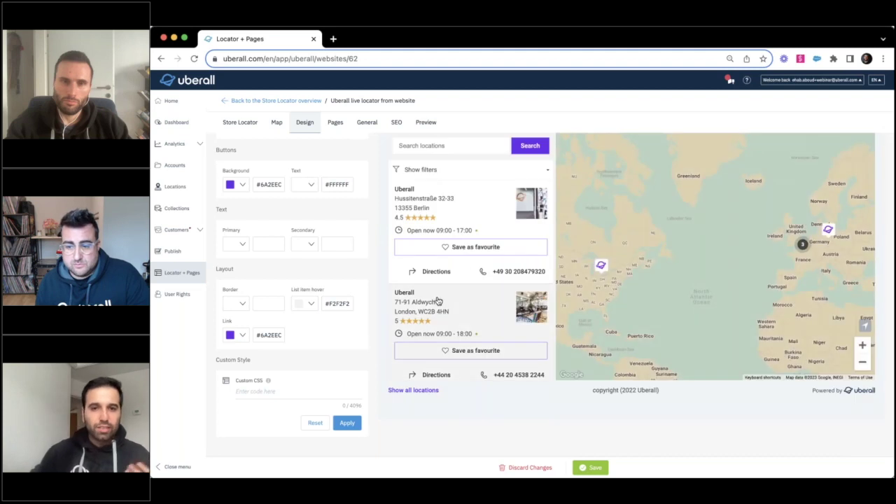
Step: Preview the London location page and examine its opening hours, photos, description, social profiles, languages, categories and brands
left_click(422, 326)
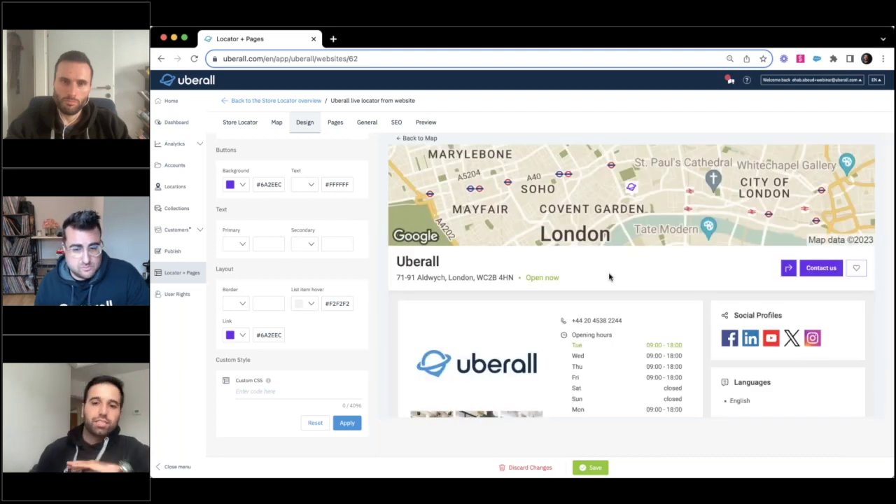
scroll(609, 277, "down", 5)
scroll(609, 276, "up", 1)
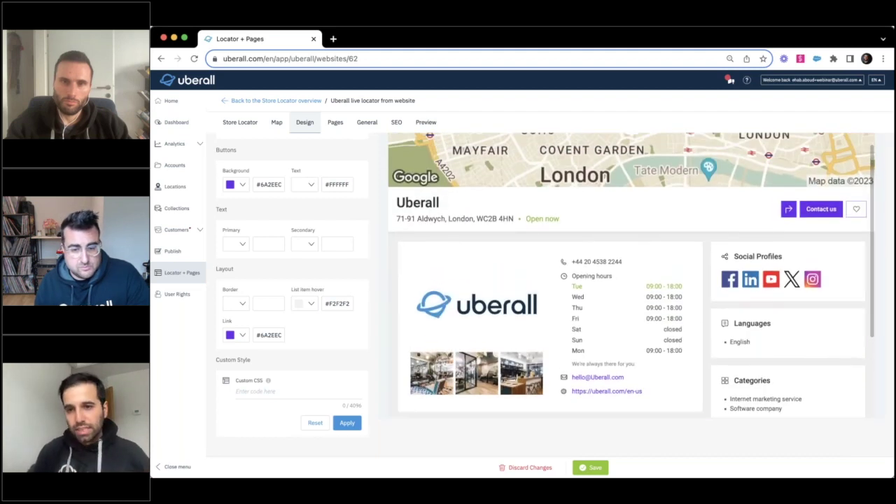
scroll(608, 277, "down", 5)
scroll(761, 175, "down", 2)
scroll(760, 175, "up", 3)
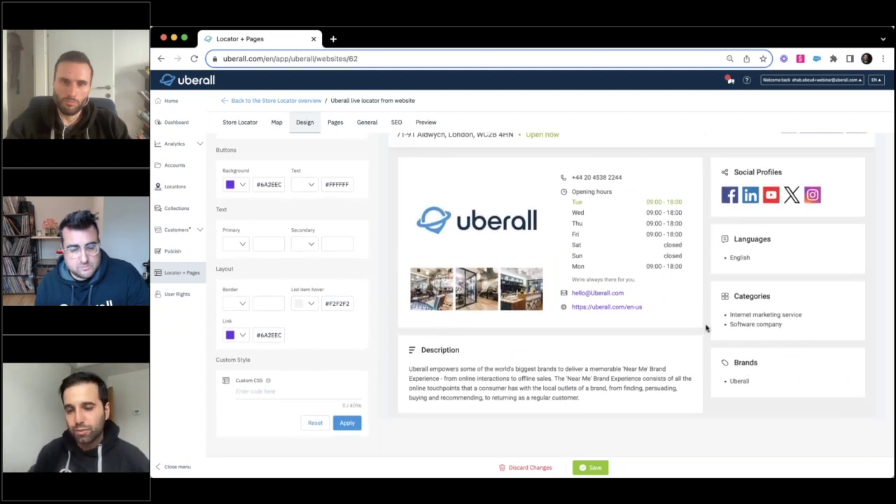
scroll(706, 334, "up", 2)
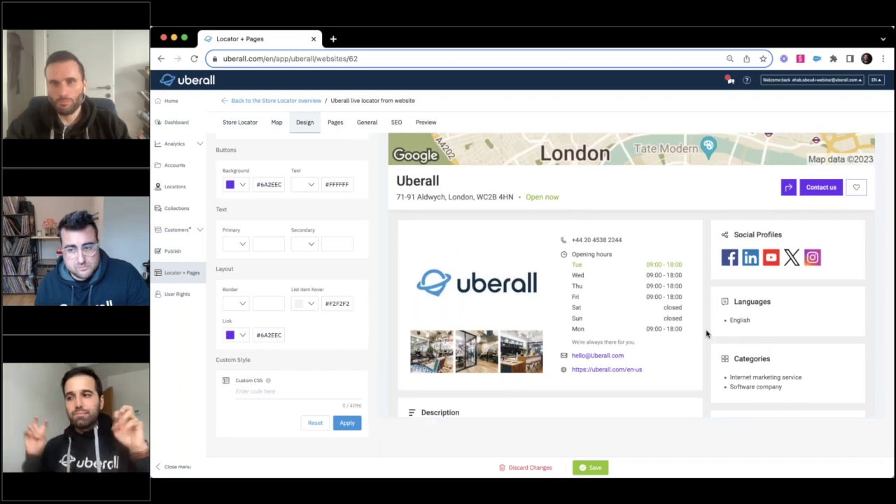
scroll(728, 273, "up", 1)
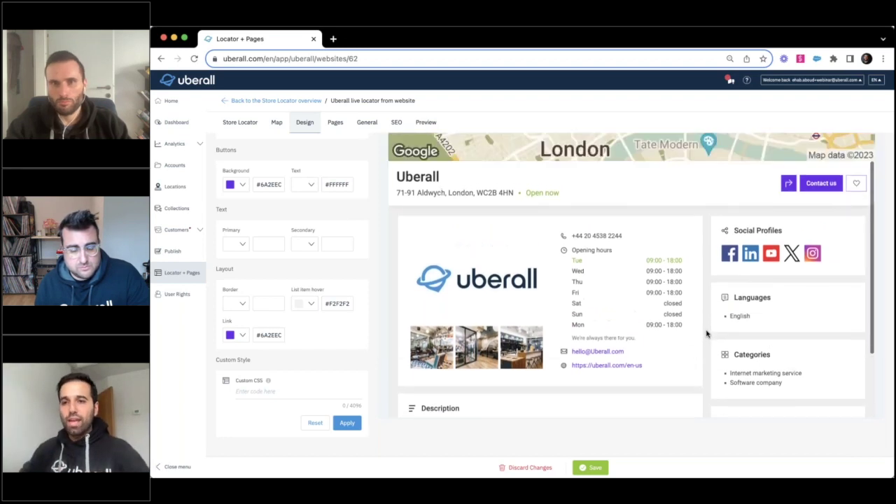
scroll(771, 226, "down", 3)
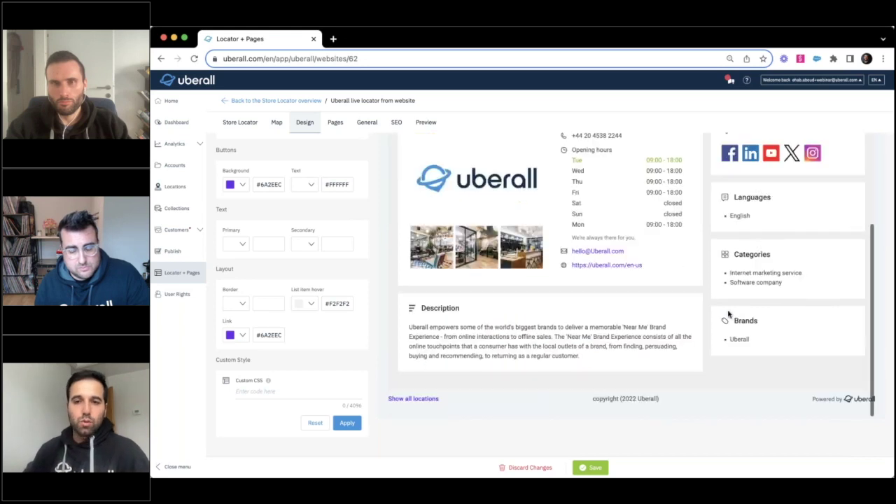
scroll(653, 301, "up", 1)
scroll(652, 300, "up", 3)
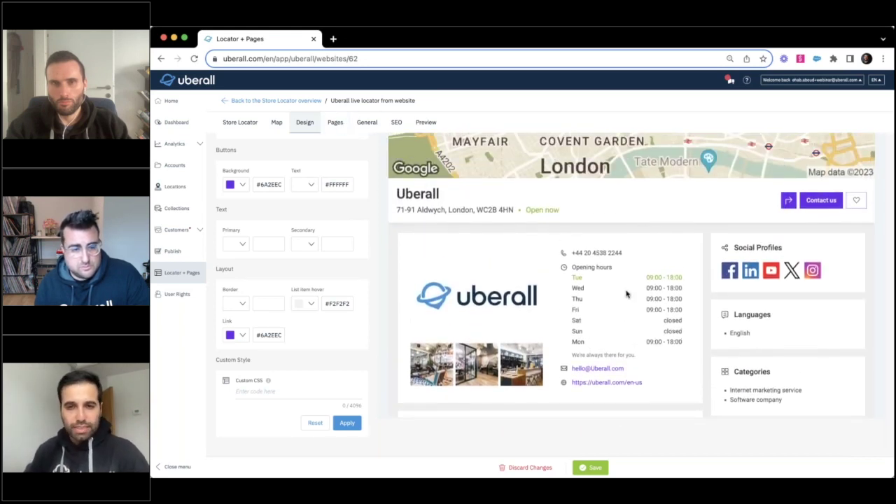
Step: Browse the London location page's photos in the enlarged gallery, and close the gallery
scroll(625, 293, "down", 3)
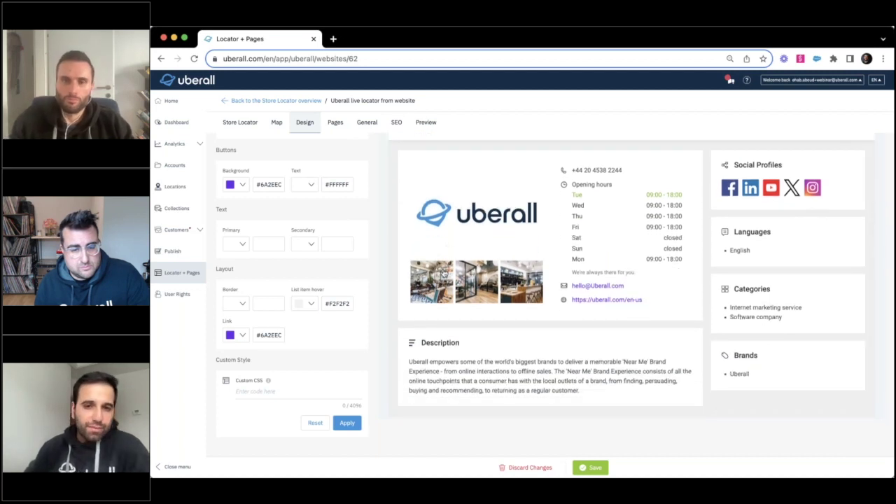
left_click(440, 288)
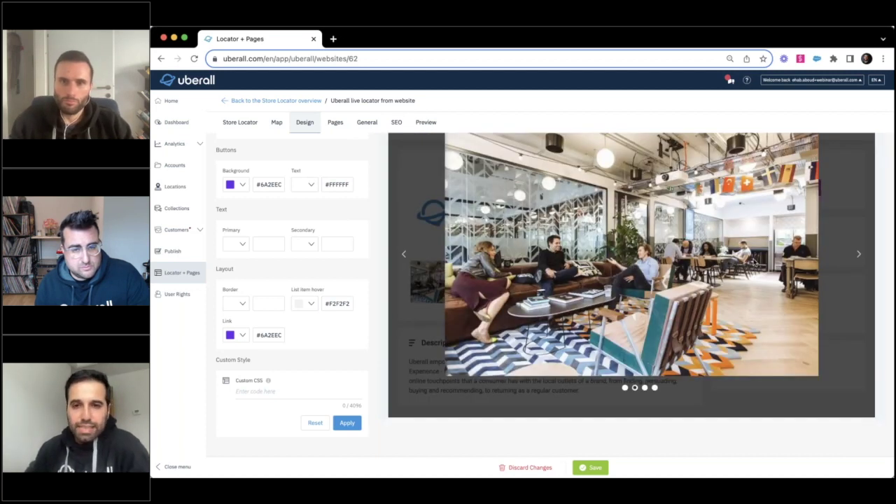
left_click(859, 256)
left_click(860, 256)
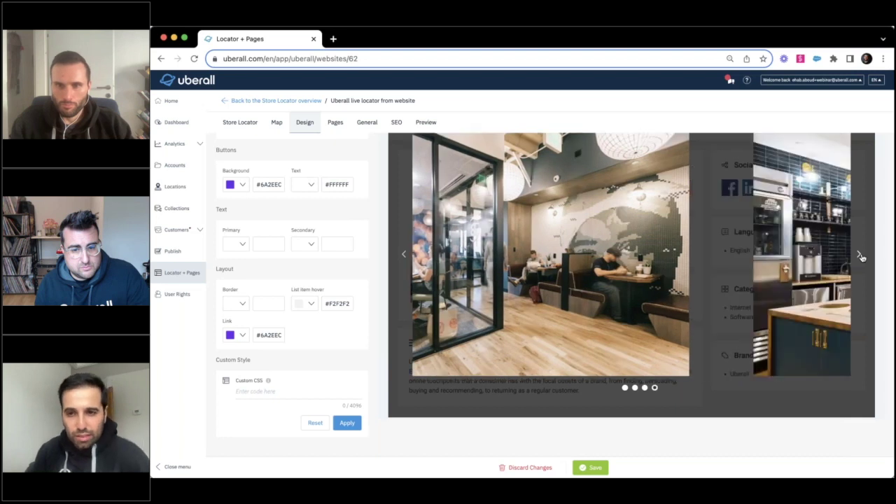
left_click(861, 257)
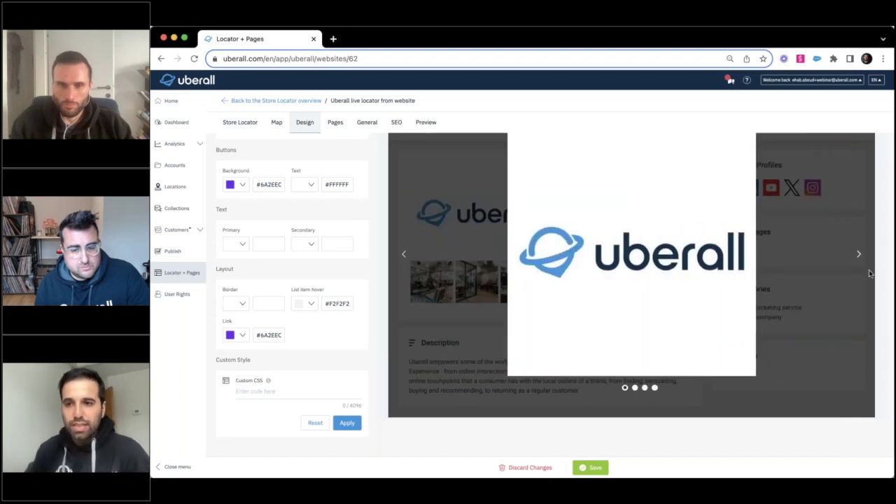
left_click(858, 257)
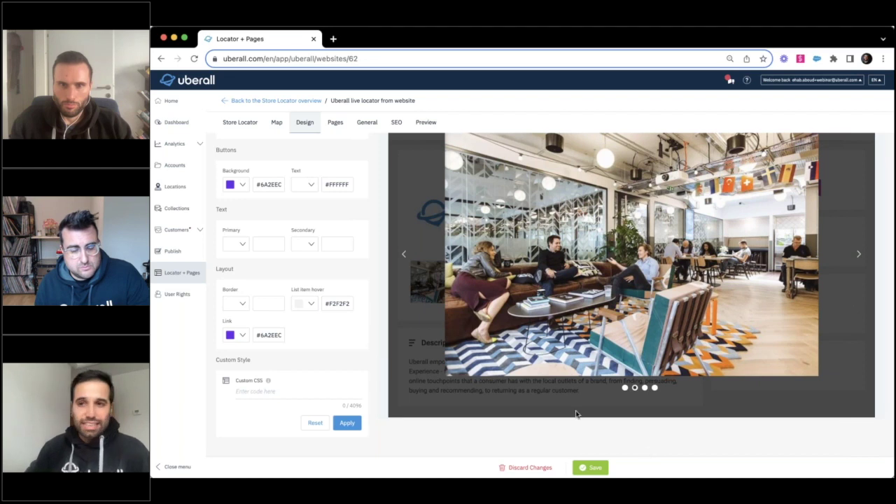
scroll(874, 190, "up", 3)
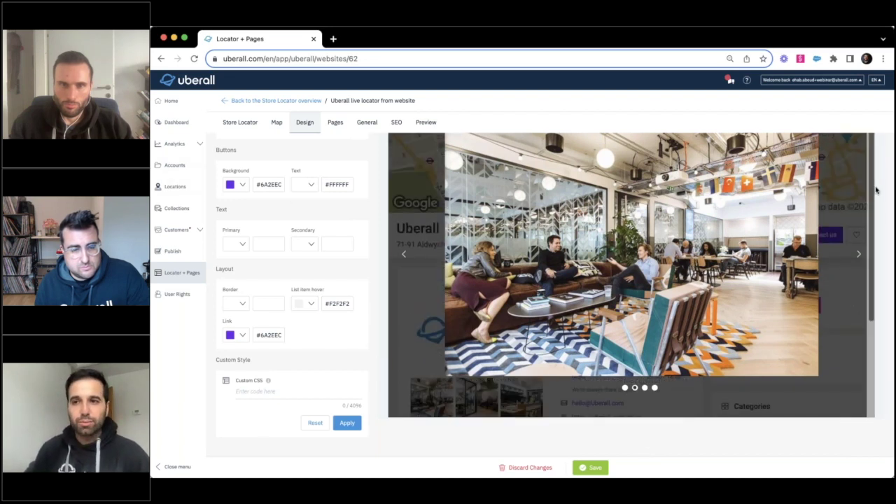
scroll(875, 189, "up", 2)
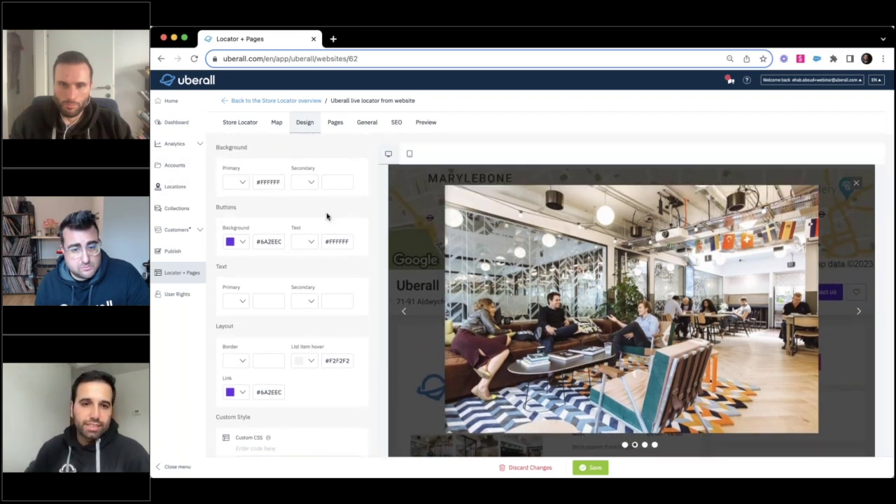
left_click(805, 206)
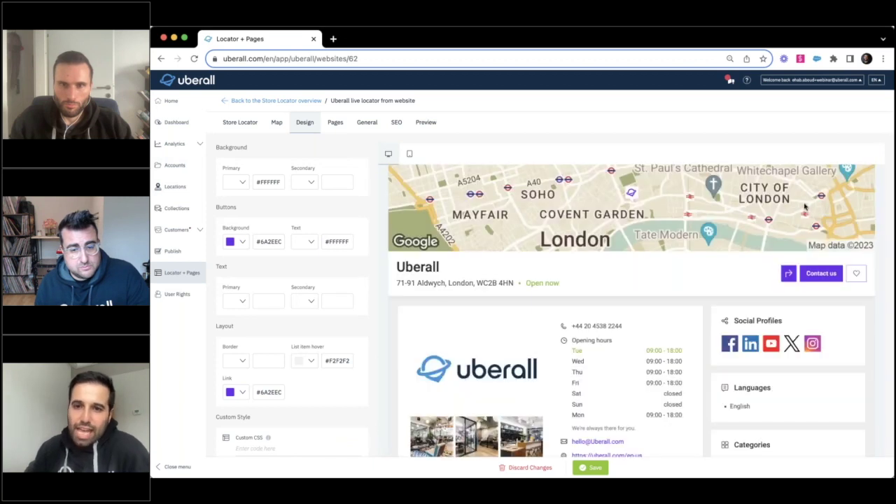
Step: Review the rest of the London location page alongside the design's color and custom CSS settings
scroll(577, 337, "down", 3)
scroll(253, 257, "down", 1)
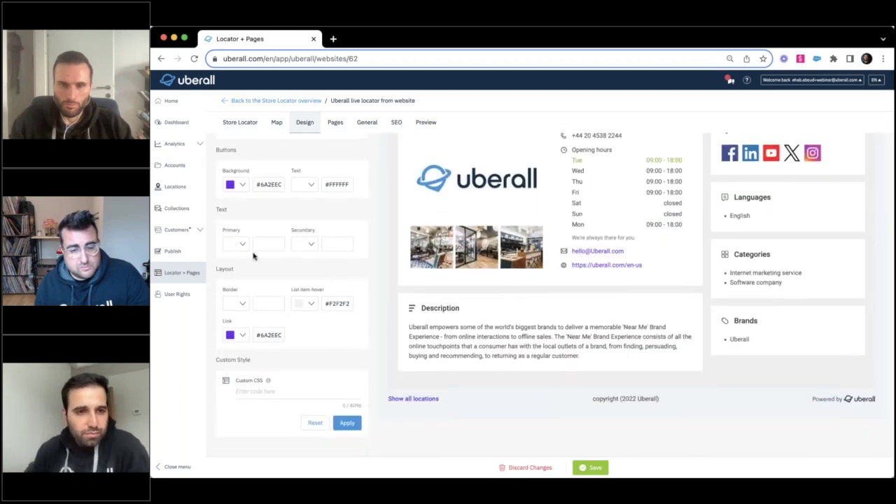
scroll(266, 402, "down", 1)
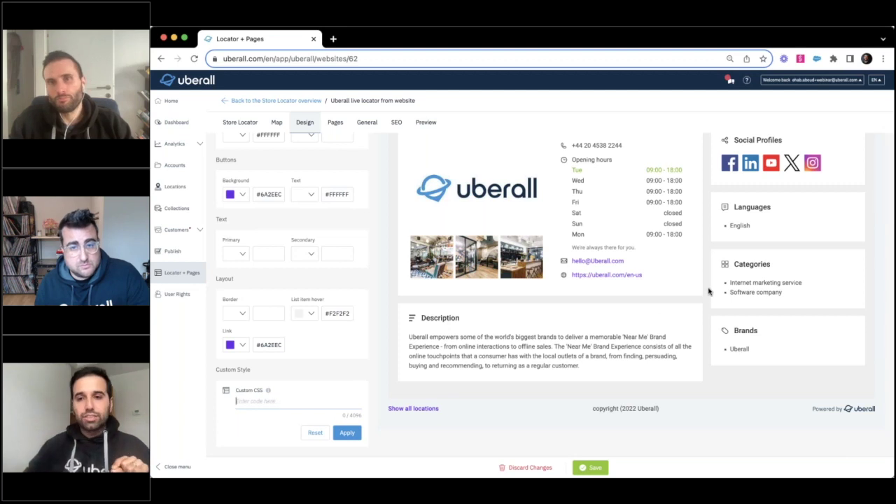
scroll(707, 290, "up", 3)
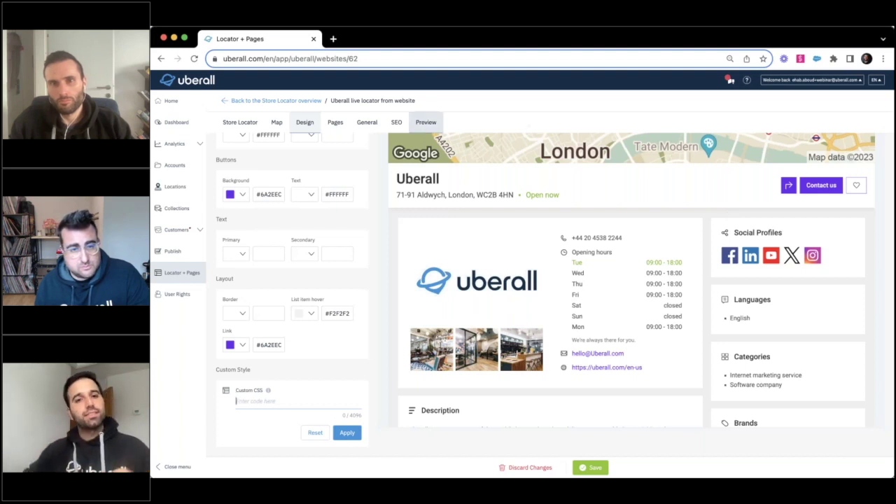
Step: Move the Description section above Basic Data in the location page's main column, and check the preview
left_click(335, 123)
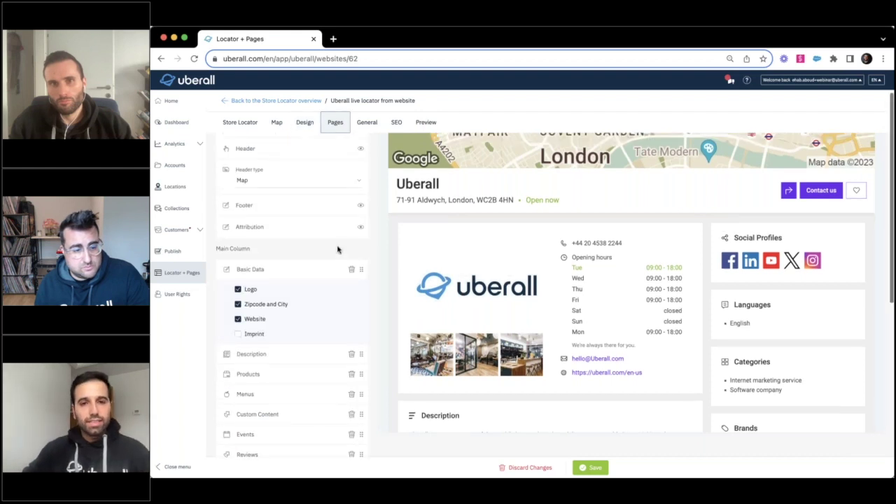
scroll(337, 249, "down", 2)
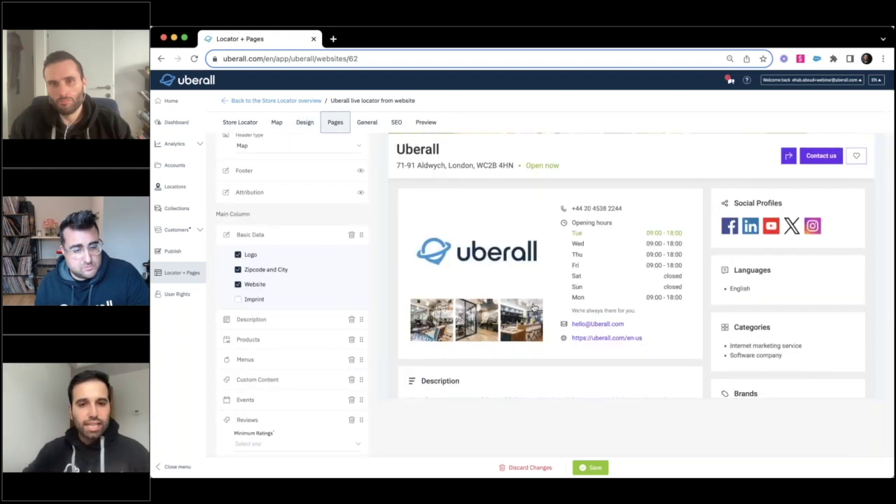
scroll(534, 306, "down", 3)
left_click_drag(360, 320, 361, 231)
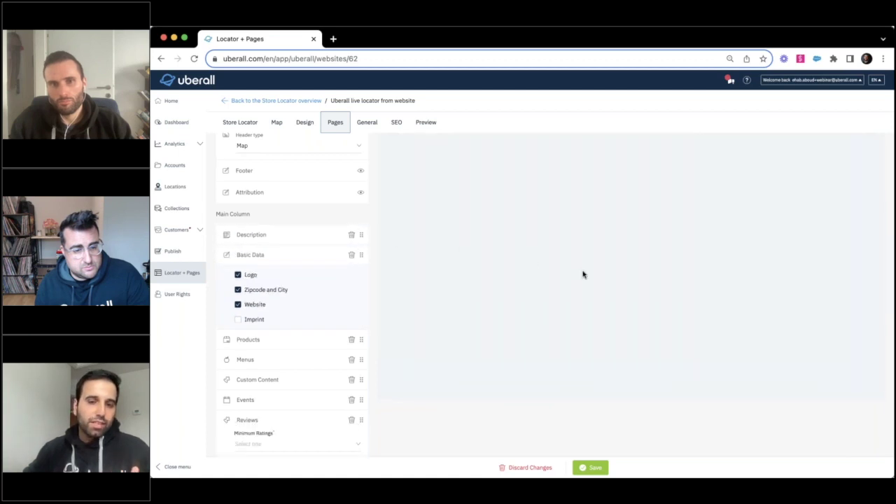
scroll(583, 274, "down", 5)
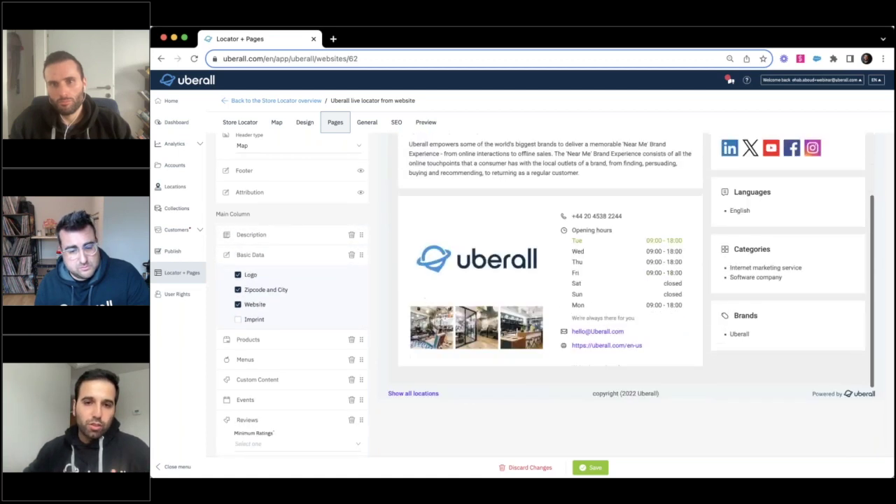
Step: Examine the main column and sidebar sections available for location pages, including the minimum ratings option for reviews
scroll(294, 294, "down", 1)
scroll(340, 289, "down", 3)
scroll(399, 287, "down", 1)
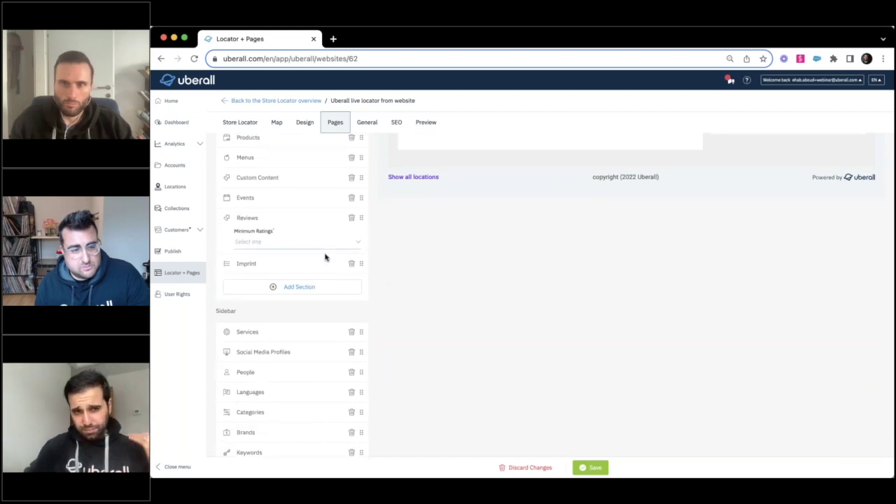
scroll(324, 261, "down", 3)
scroll(301, 249, "up", 3)
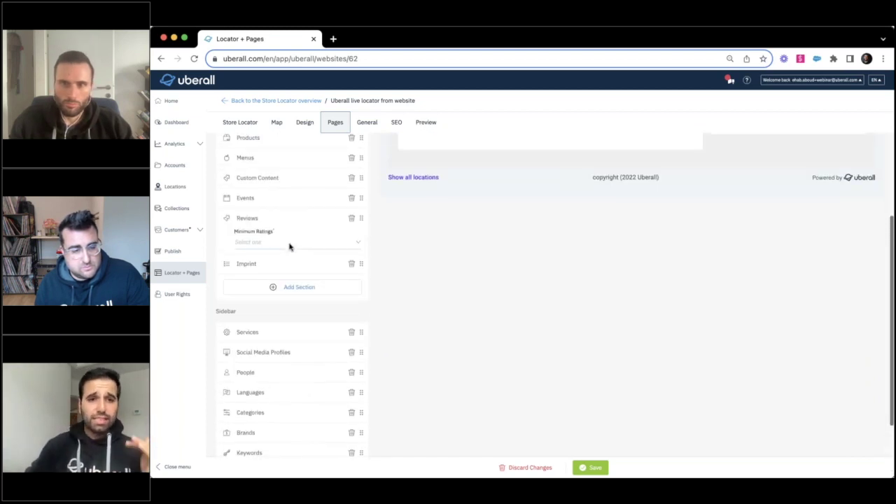
left_click(291, 244)
left_click(455, 261)
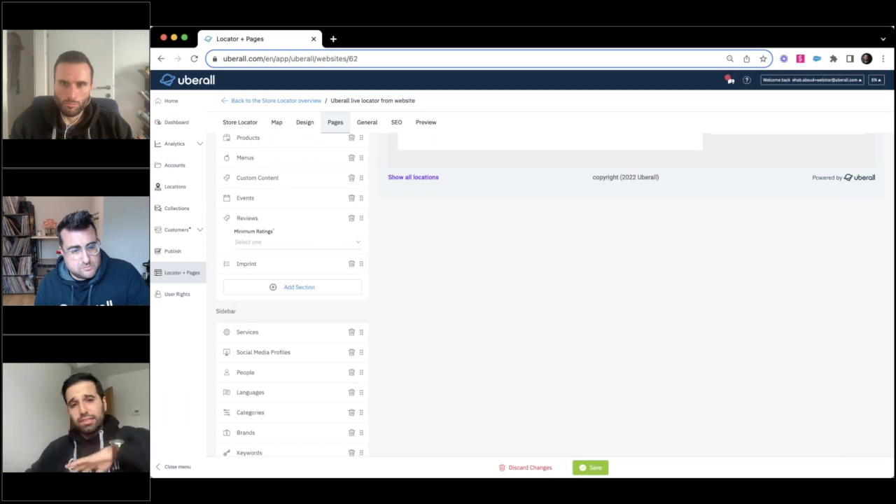
scroll(316, 294, "down", 2)
scroll(318, 292, "up", 5)
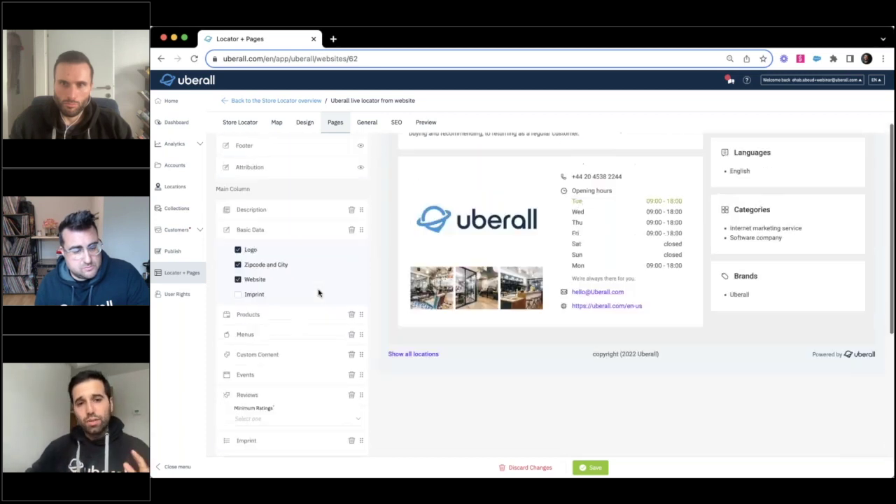
Step: Set the location page's header type to Hero Image
scroll(319, 293, "up", 3)
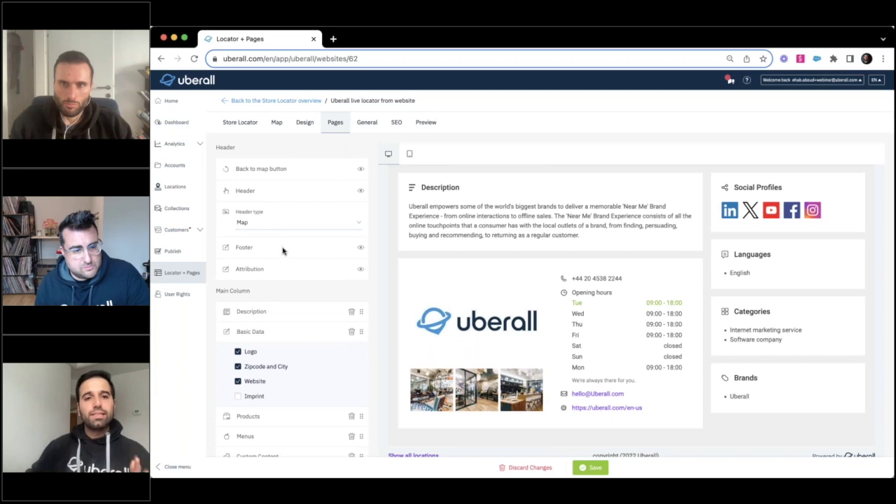
scroll(406, 214, "up", 1)
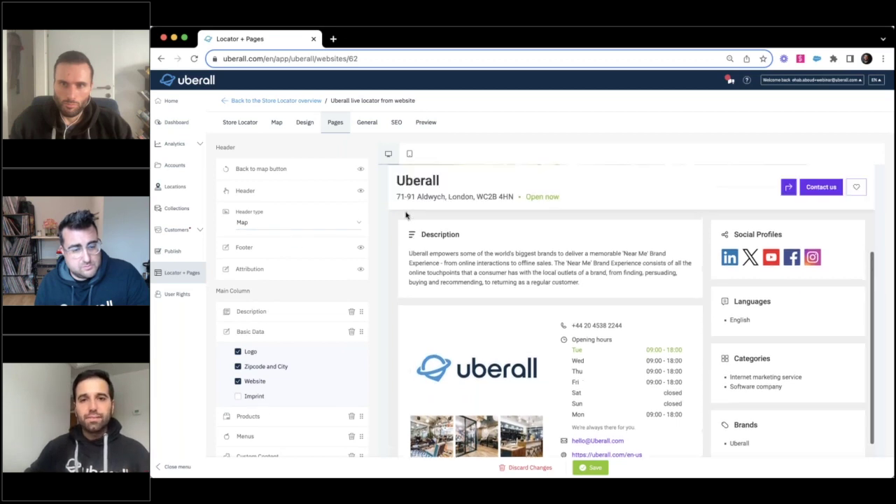
scroll(406, 215, "up", 3)
left_click(357, 222)
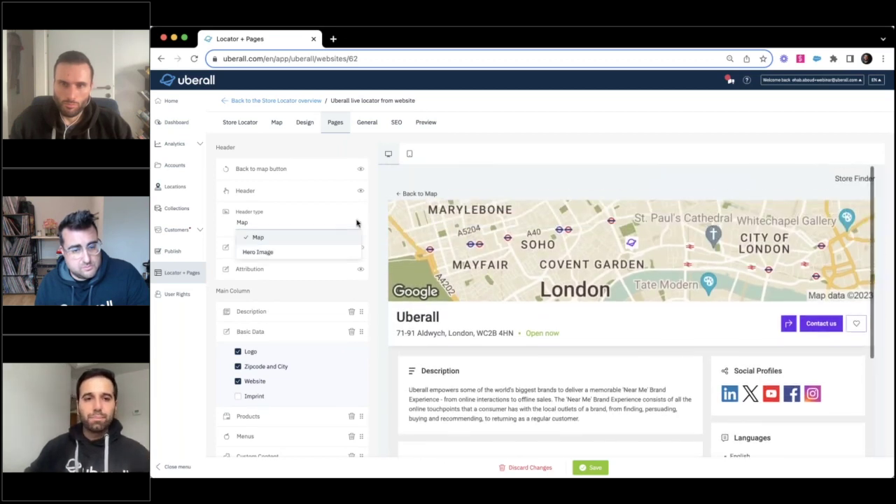
left_click(275, 252)
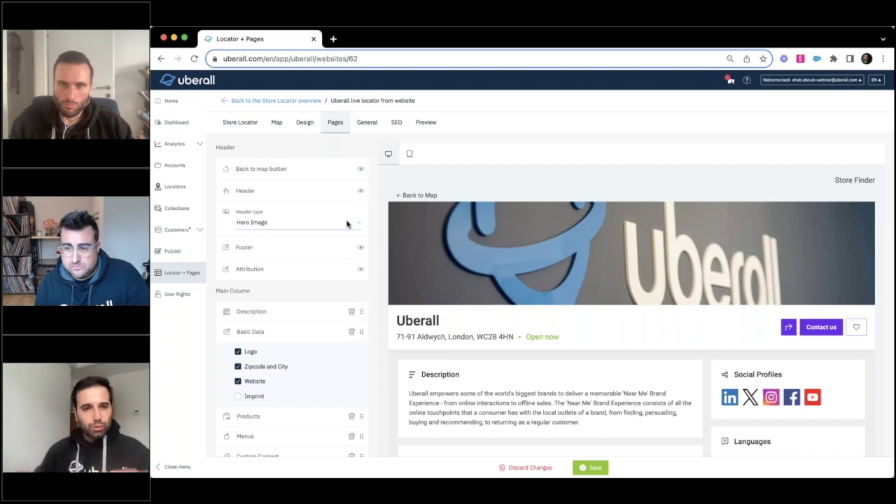
Step: Review the locator's general and SEO settings, return to the store locator map, and preview the Berlin location page
left_click(367, 122)
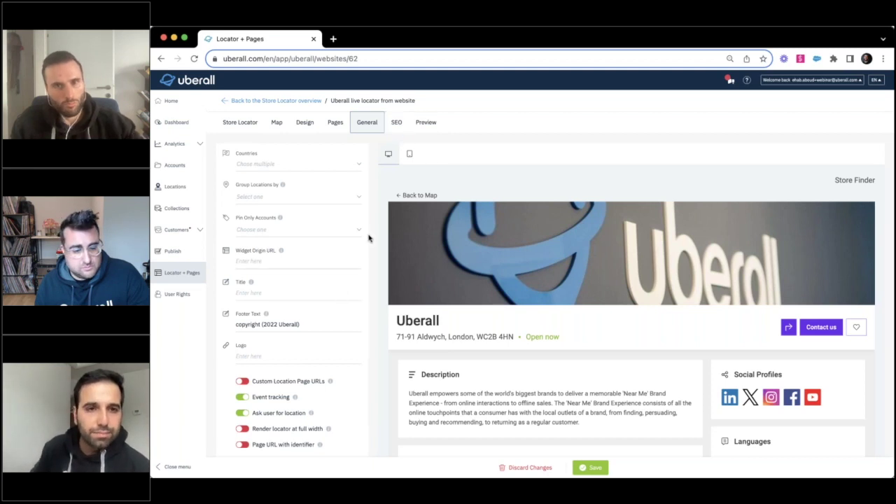
left_click(396, 123)
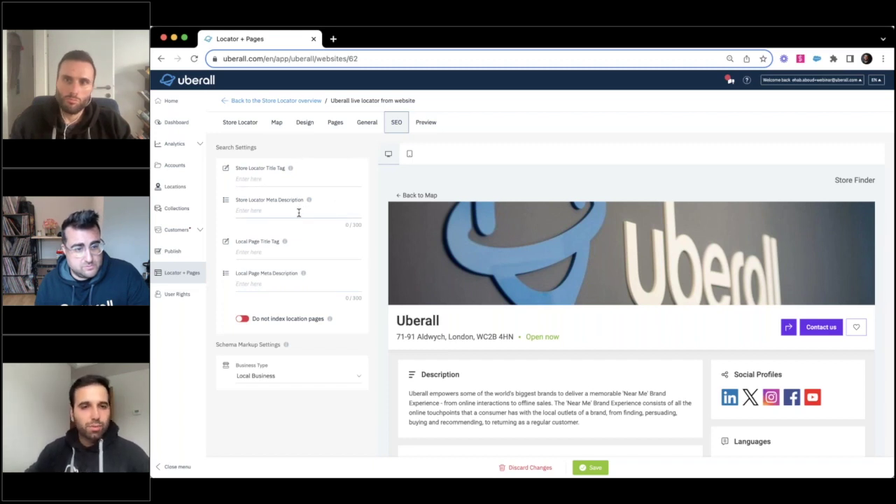
left_click(405, 195)
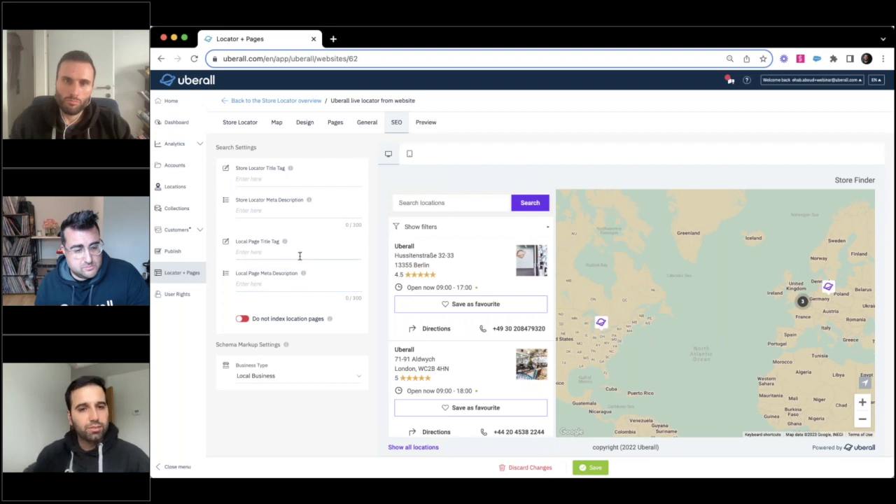
left_click(460, 259)
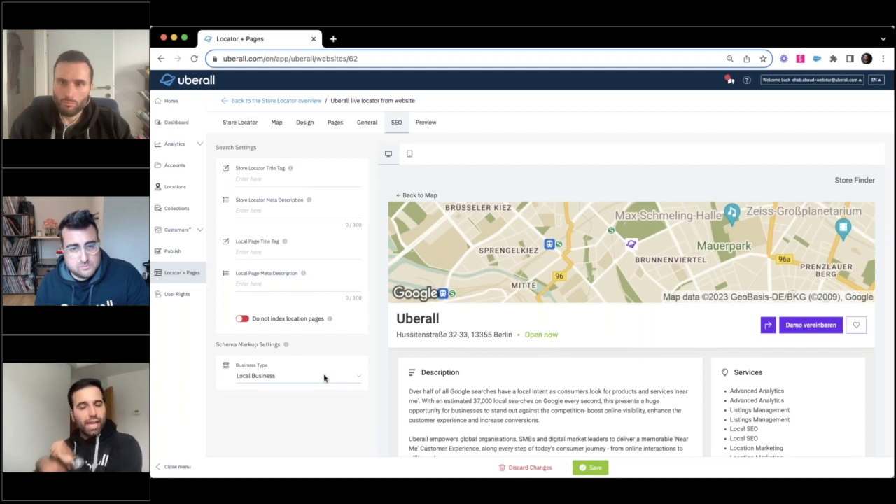
Step: Try Adult Entertainment and Automotive Business as the schema markup business type
left_click(324, 378)
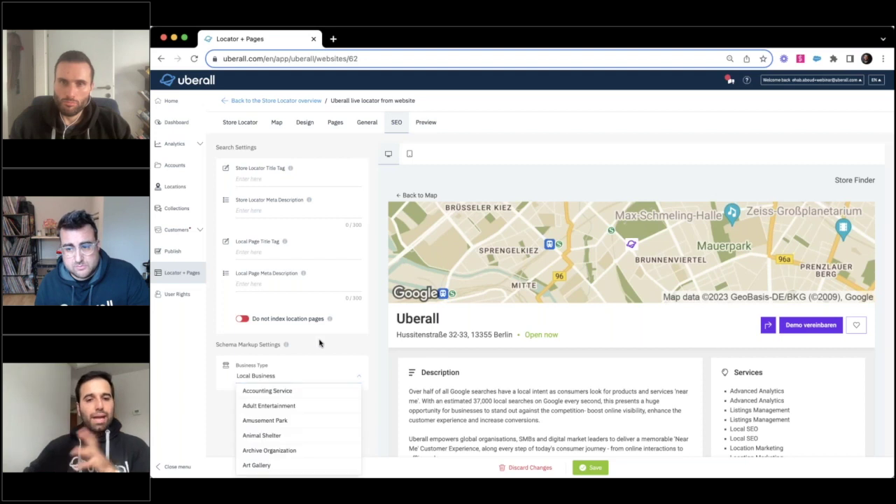
left_click(266, 403)
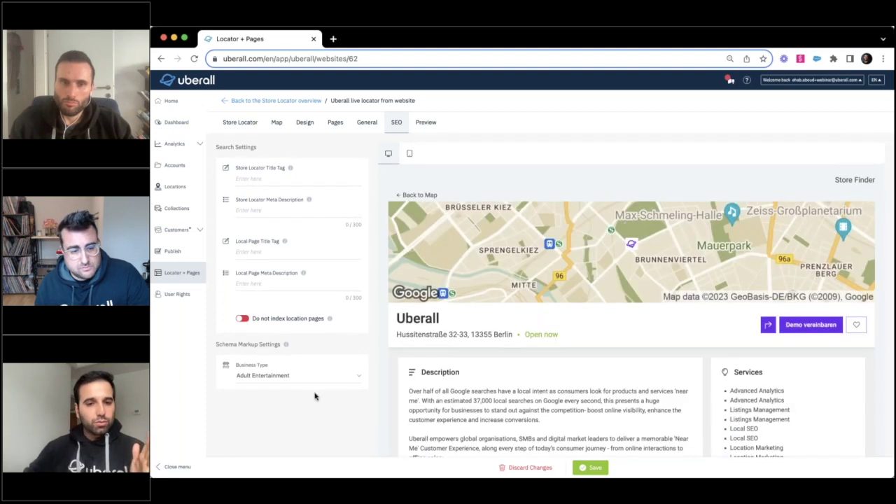
left_click(315, 376)
scroll(280, 426, "down", 5)
left_click(280, 424)
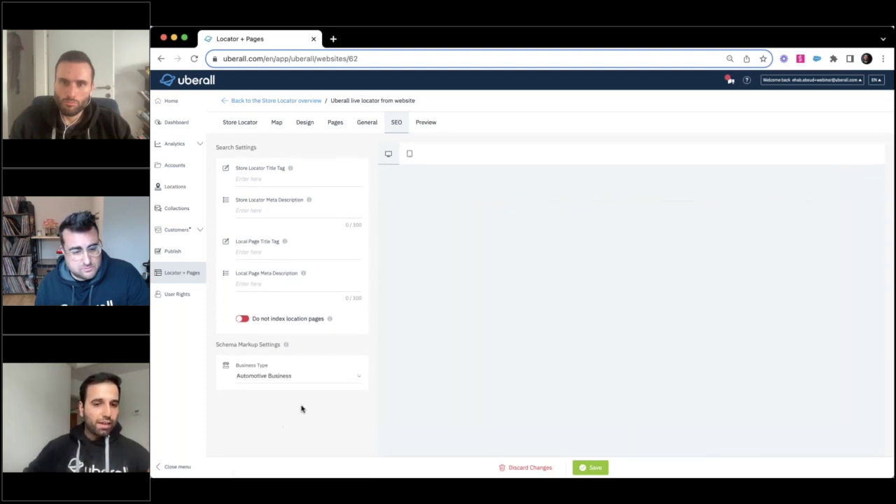
Step: Set the schema markup business type to Movie Theater, and check the Berlin location page preview
left_click(306, 381)
scroll(320, 460, "down", 20)
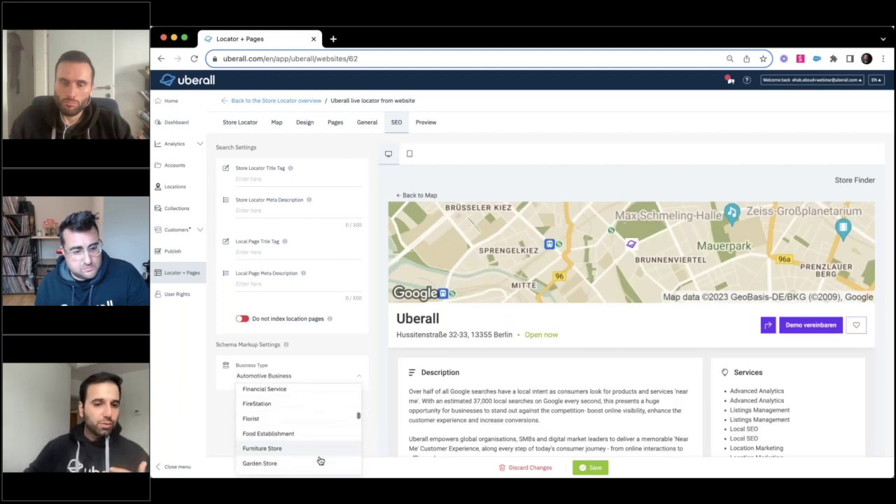
scroll(319, 455, "down", 20)
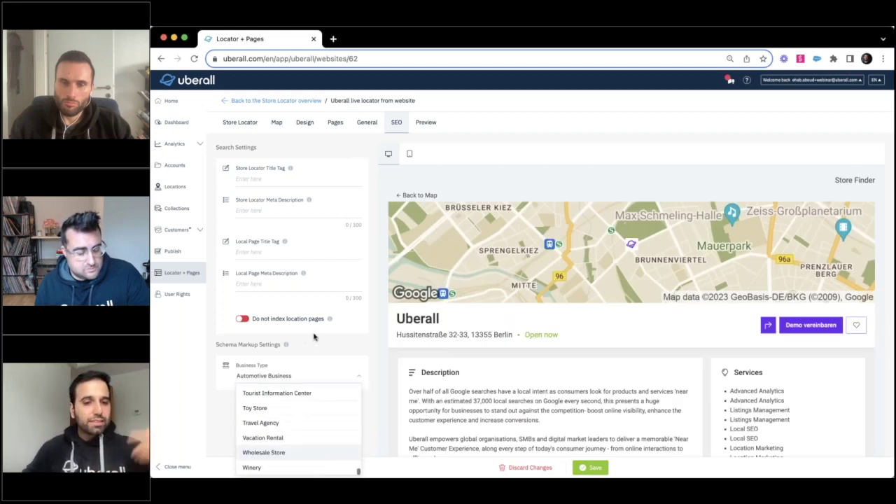
scroll(308, 438, "up", 15)
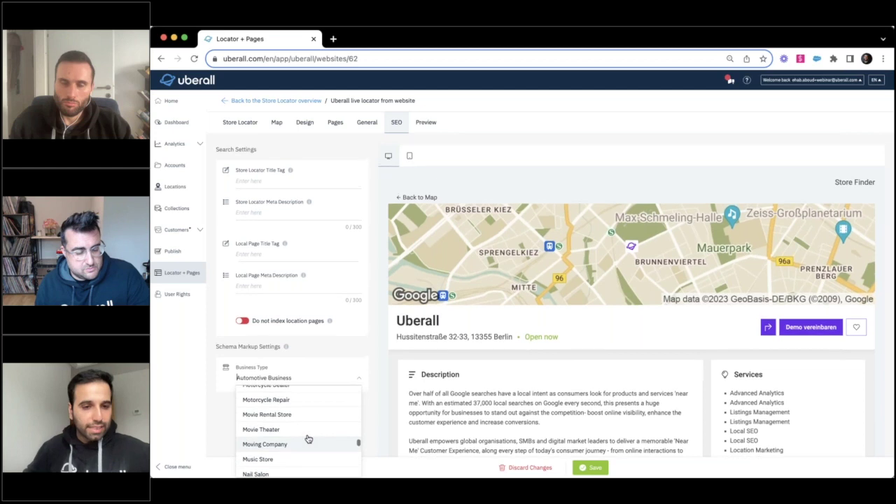
left_click(312, 471)
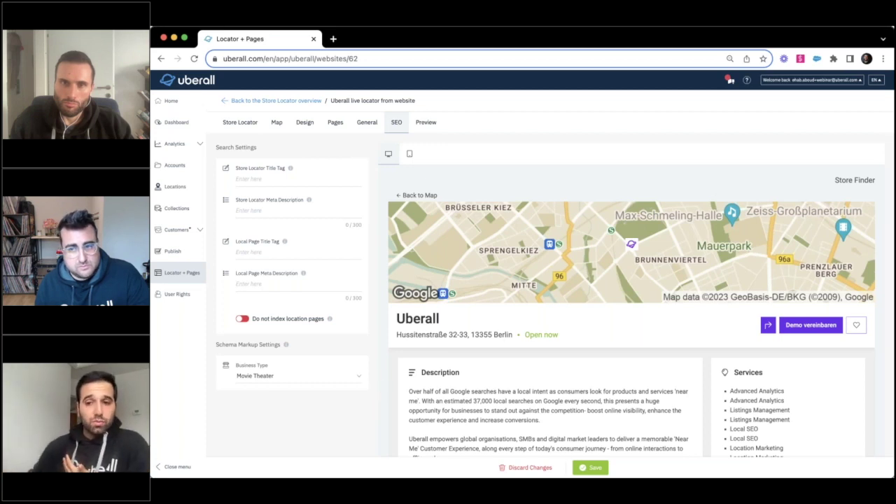
scroll(483, 294, "down", 4)
scroll(470, 248, "up", 4)
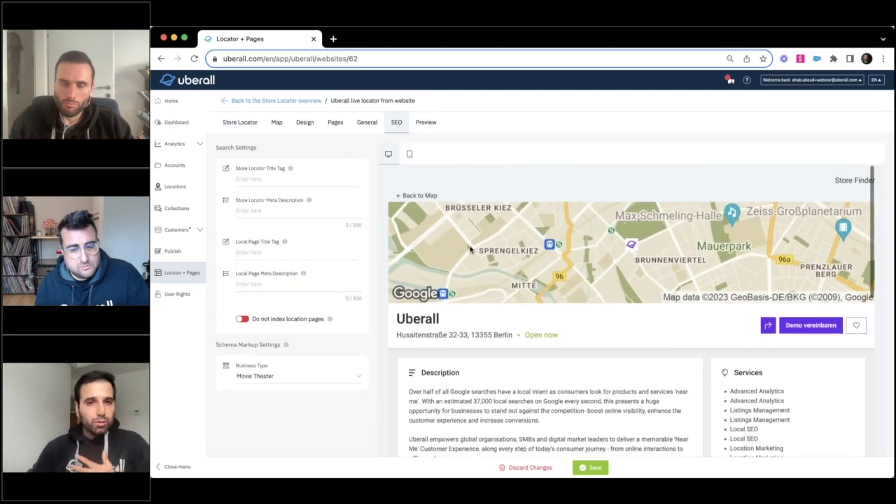
Step: Try uberall locations as the Pin Only Accounts value in the general settings, and clear the location search in the preview
left_click(367, 123)
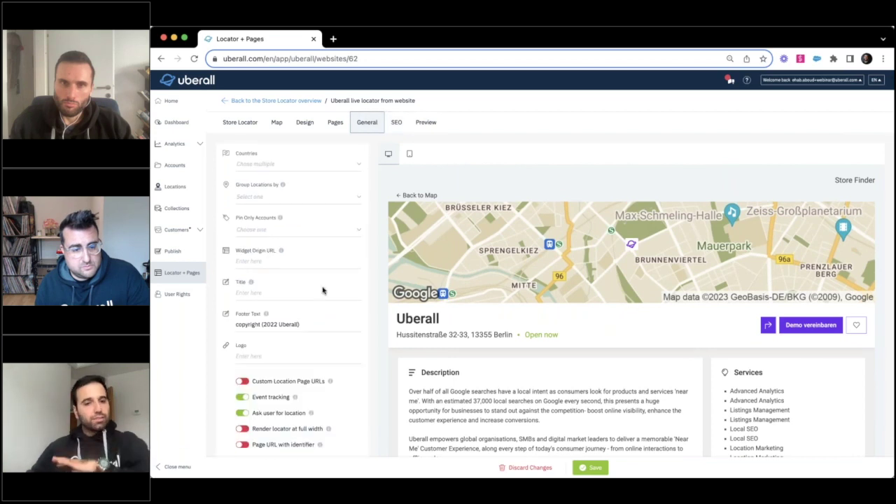
scroll(323, 289, "down", 2)
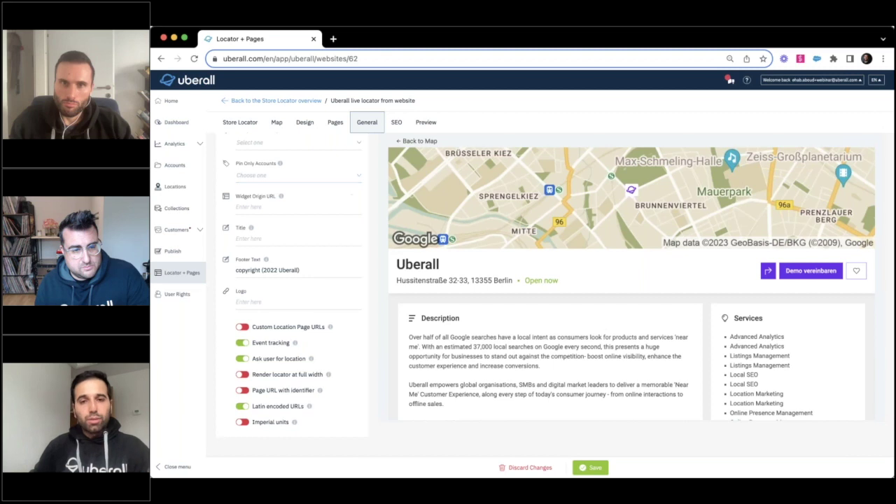
scroll(347, 238, "up", 2)
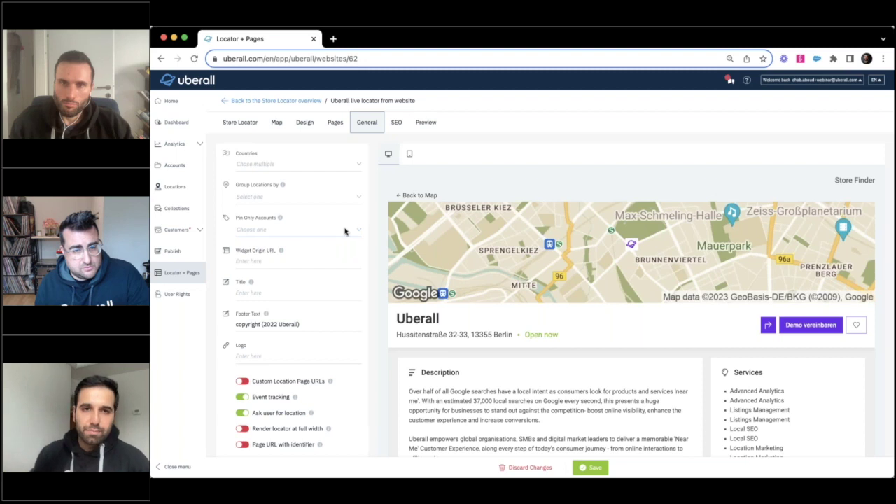
left_click(356, 233)
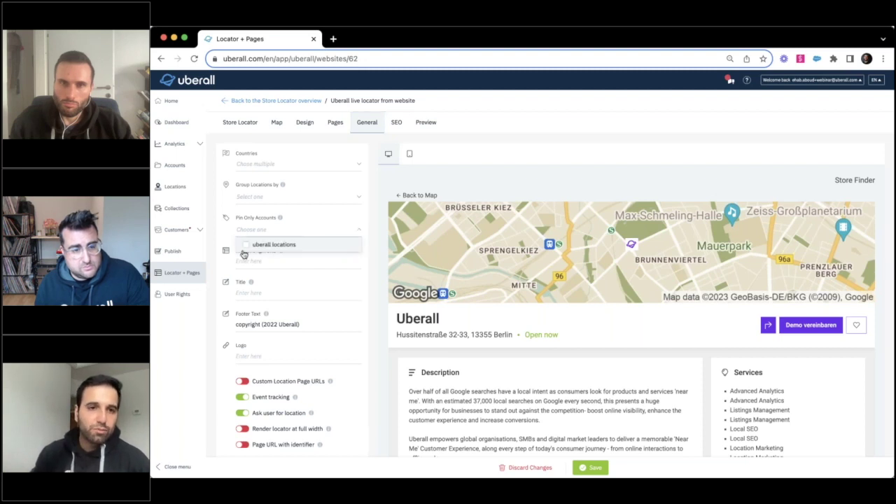
left_click(247, 245)
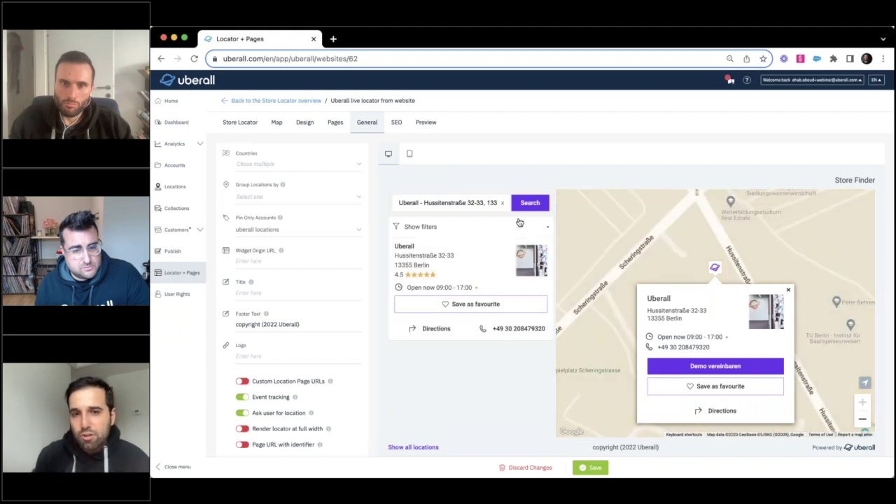
left_click(501, 203)
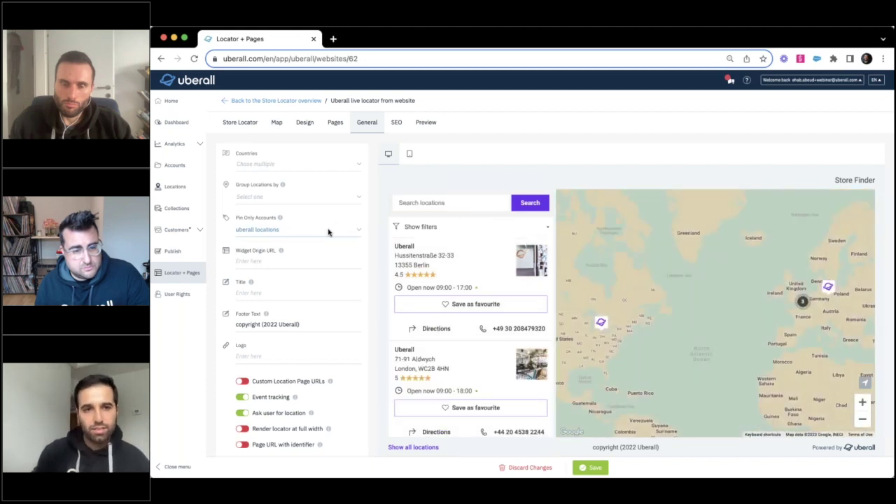
Step: Remove uberall locations from the Pin Only Accounts setting and look over the remaining general settings
left_click(328, 233)
left_click(247, 245)
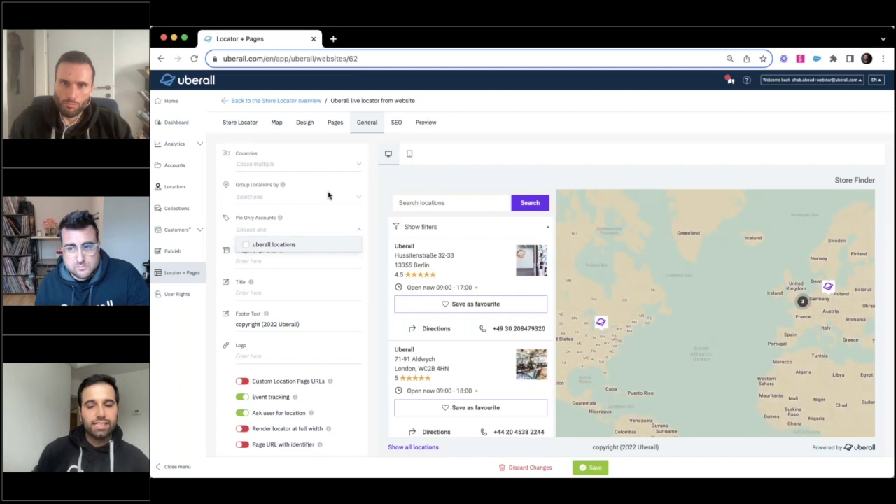
scroll(332, 194, "down", 2)
left_click(376, 177)
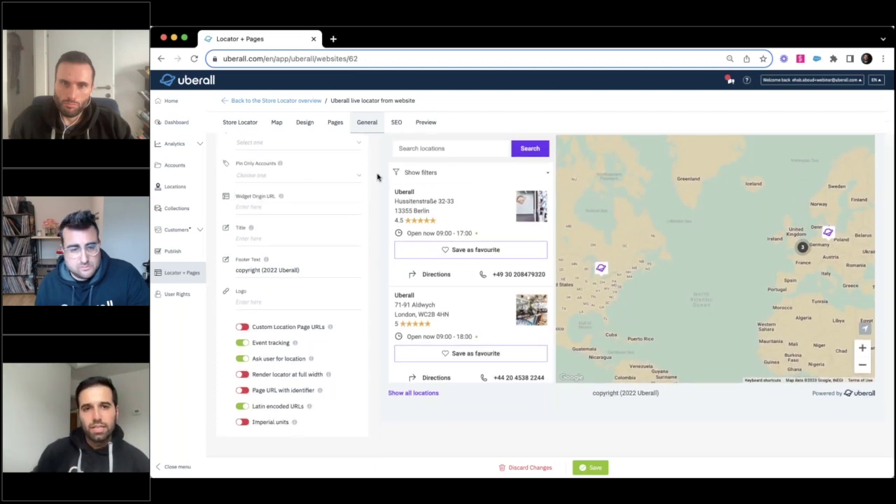
scroll(385, 203, "up", 2)
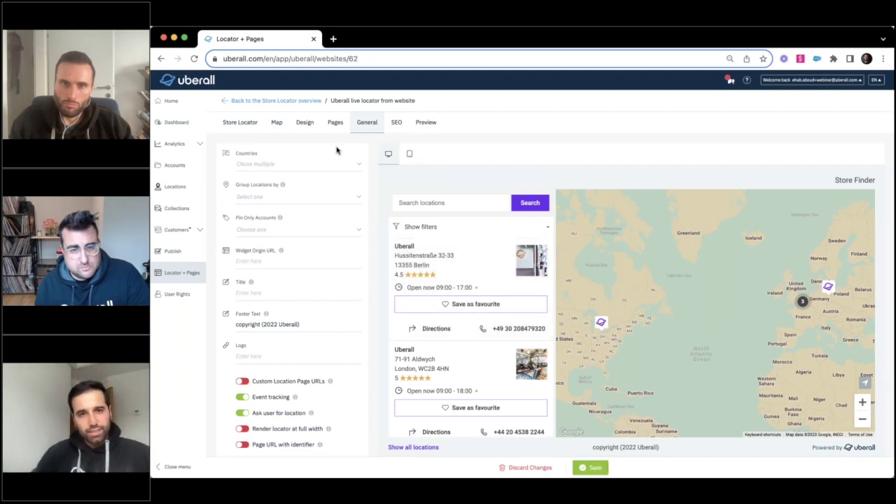
Step: Preview the store locator in mobile format, checking both the map and list views, and switch back to desktop format
left_click(426, 123)
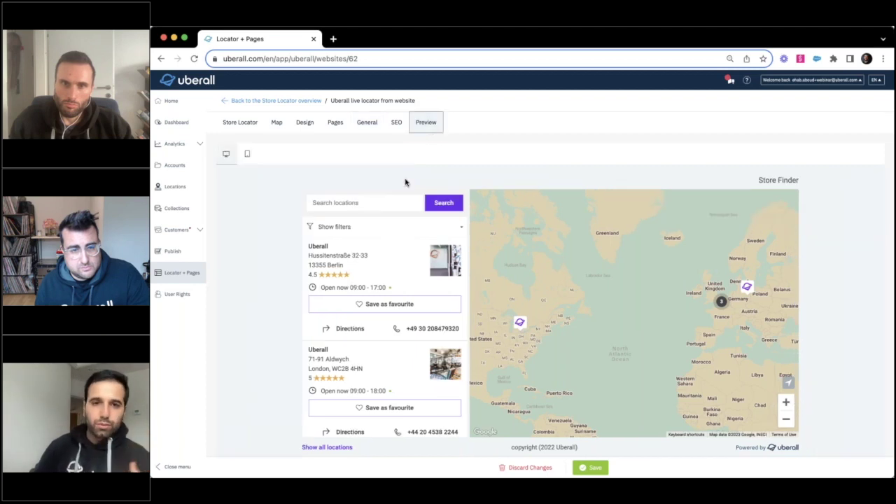
left_click(247, 154)
left_click(592, 230)
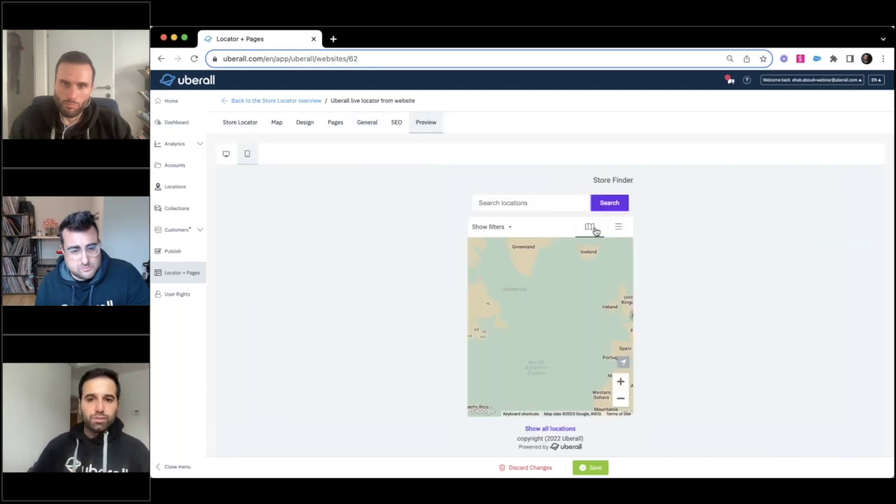
left_click(617, 229)
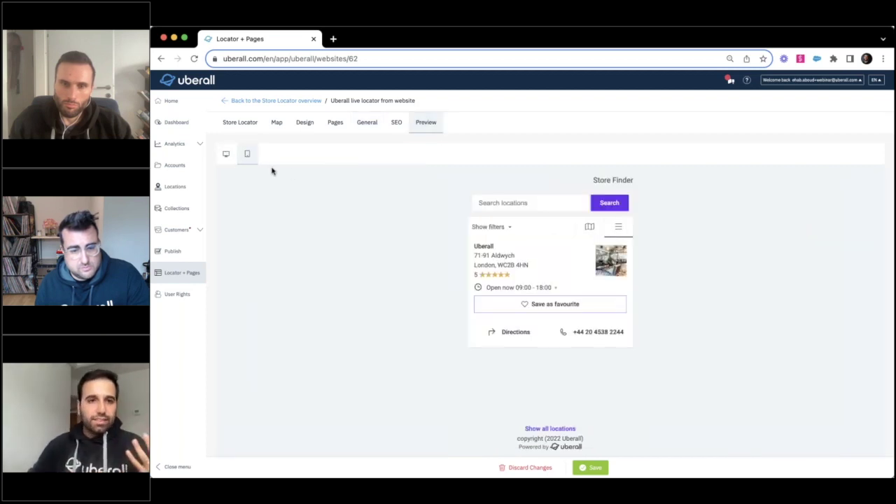
left_click(225, 154)
Step: Return to the store locator settings, discard all unsaved changes, and show page 2 of the store locator overview
left_click(242, 124)
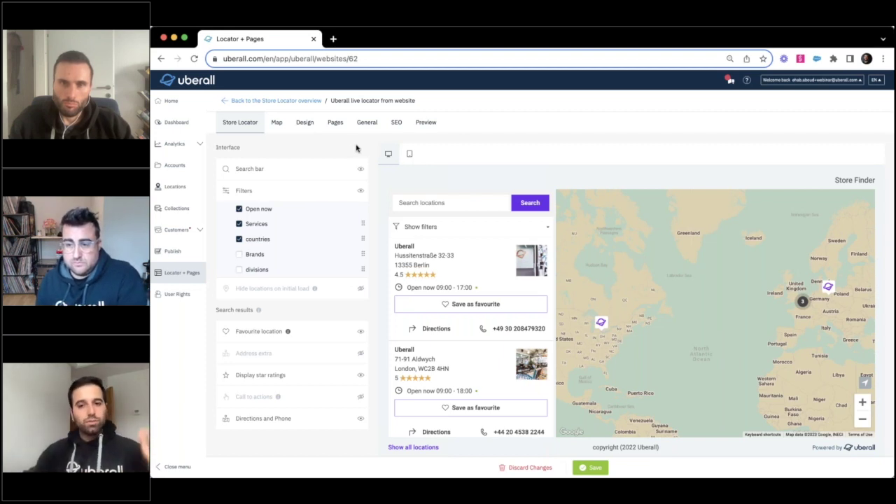
left_click(514, 468)
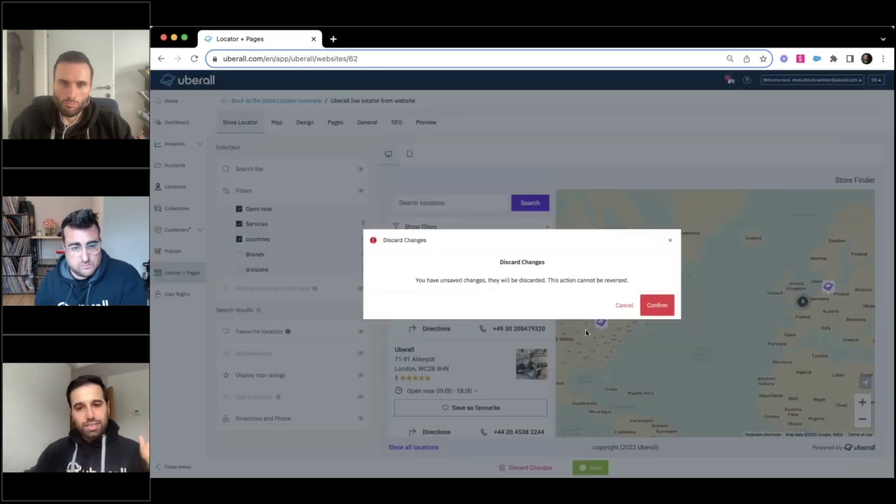
left_click(656, 306)
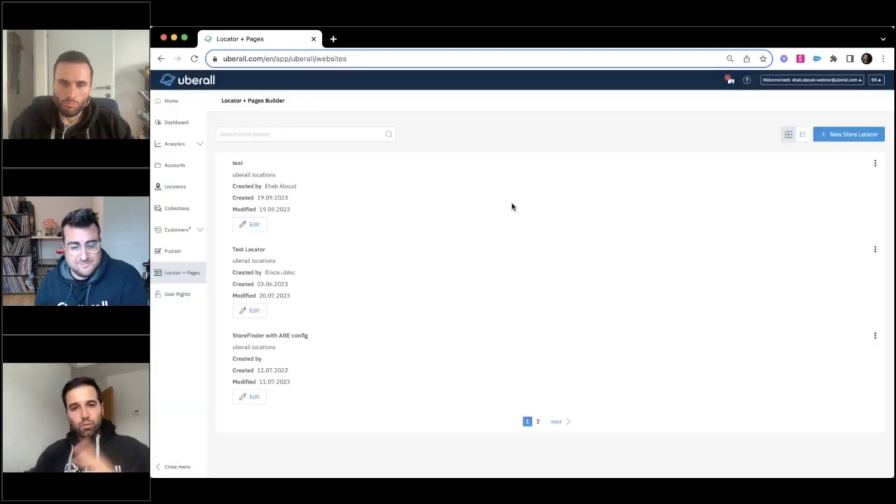
left_click(536, 422)
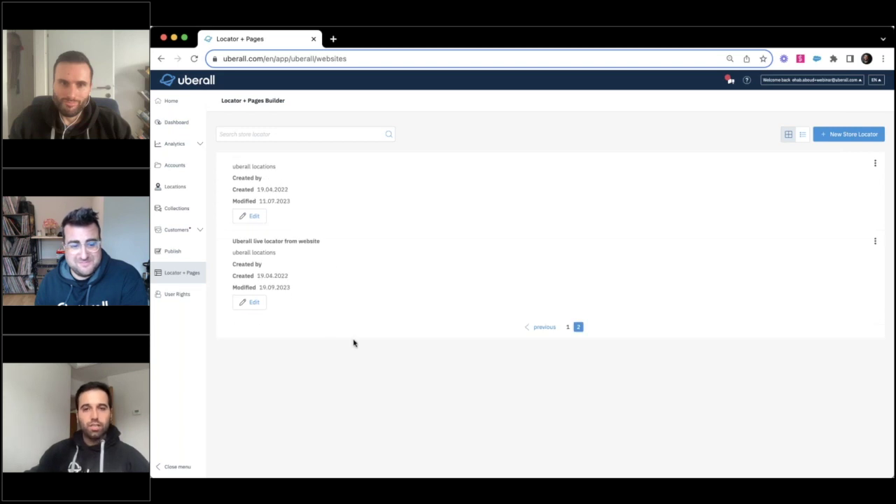